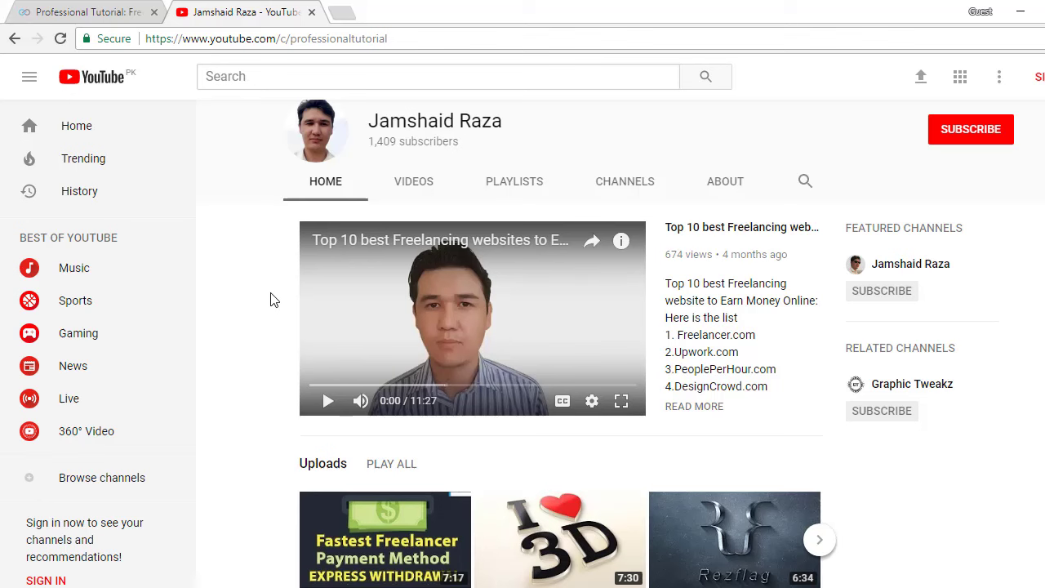
Switch to the blank Word document Document3 and enter the text "Professional Tutorial"
mouse_move(421, 587)
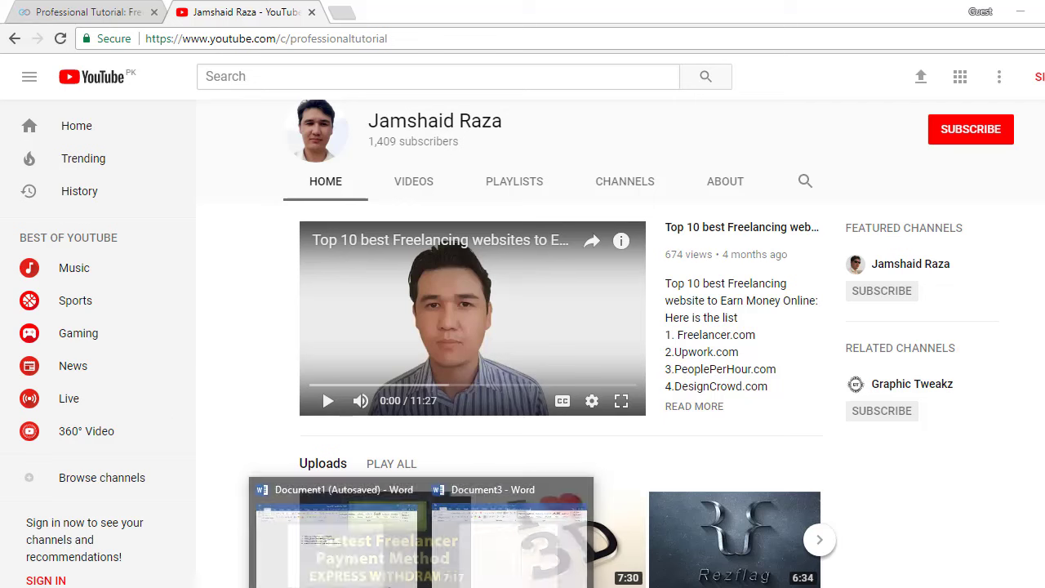
click(469, 574)
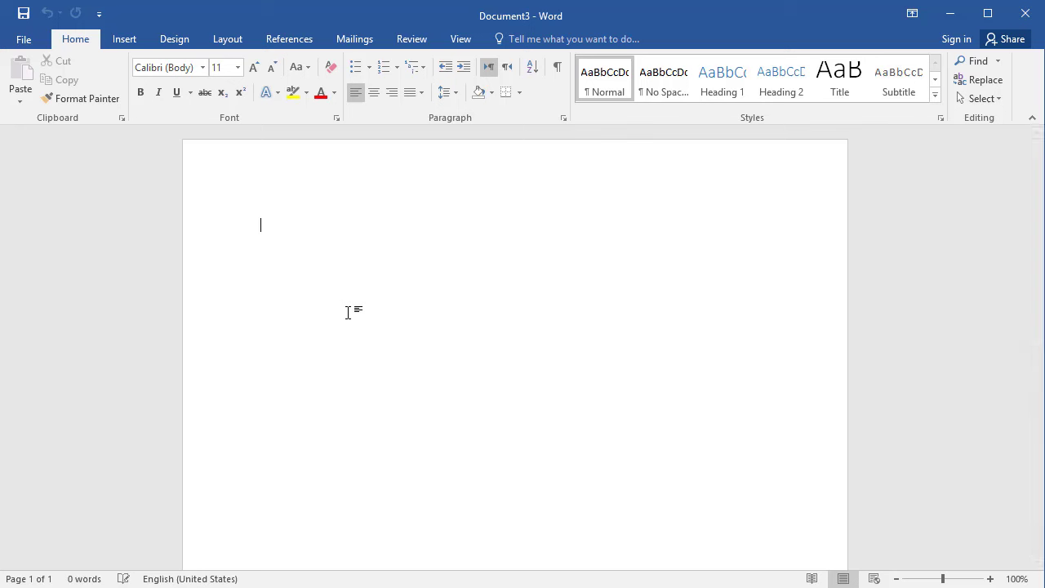
text(Professional Torial)
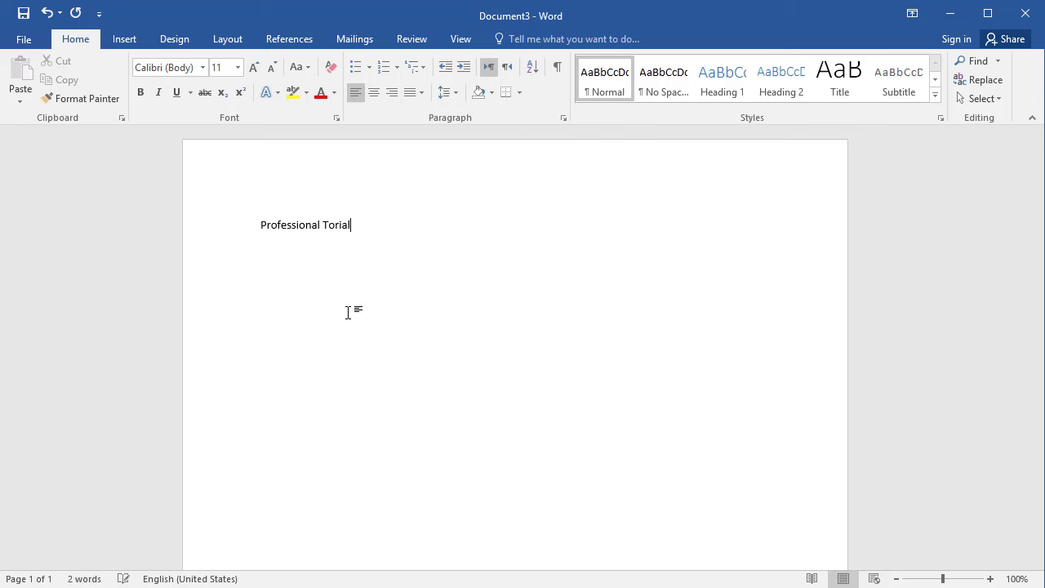
key(BackSpace)
key(BackSpace)
key(BackSpace)
key(BackSpace)
text(utorial)
Convert the "Professional Tutorial" line into WordArt with the plain light-blue style from the first row
click(350, 224)
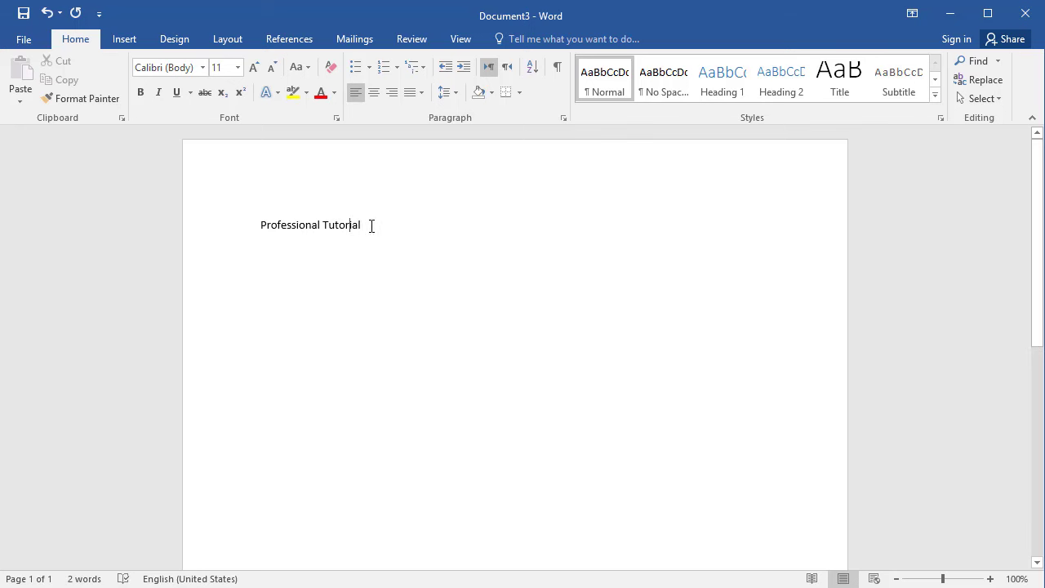
click(242, 224)
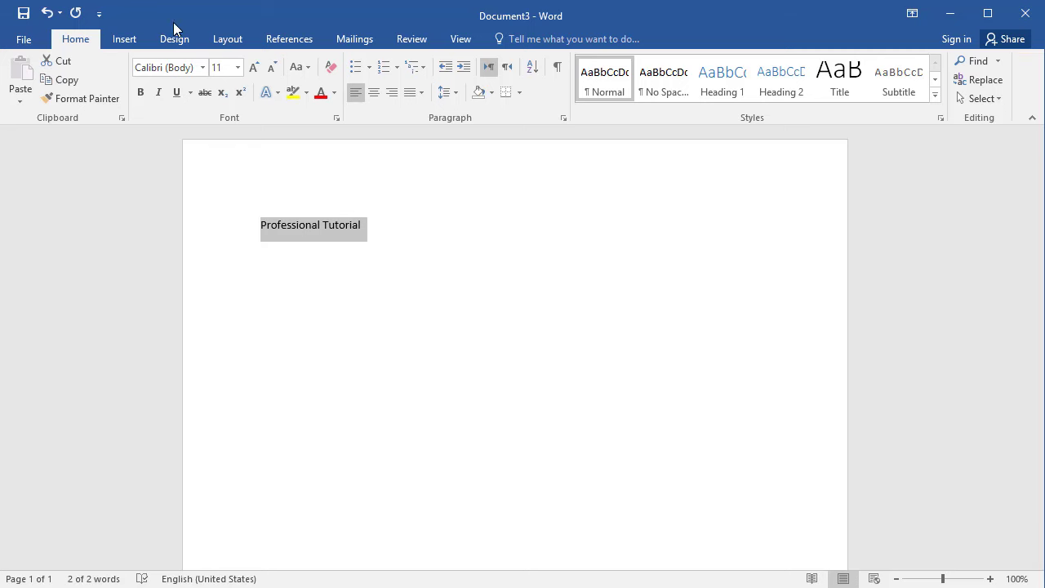
click(126, 38)
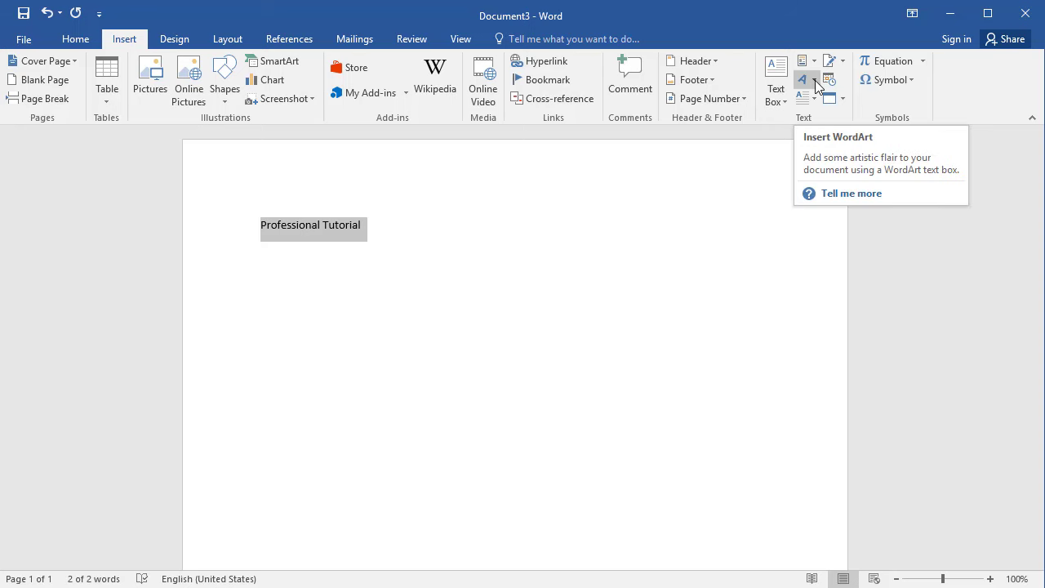
click(815, 80)
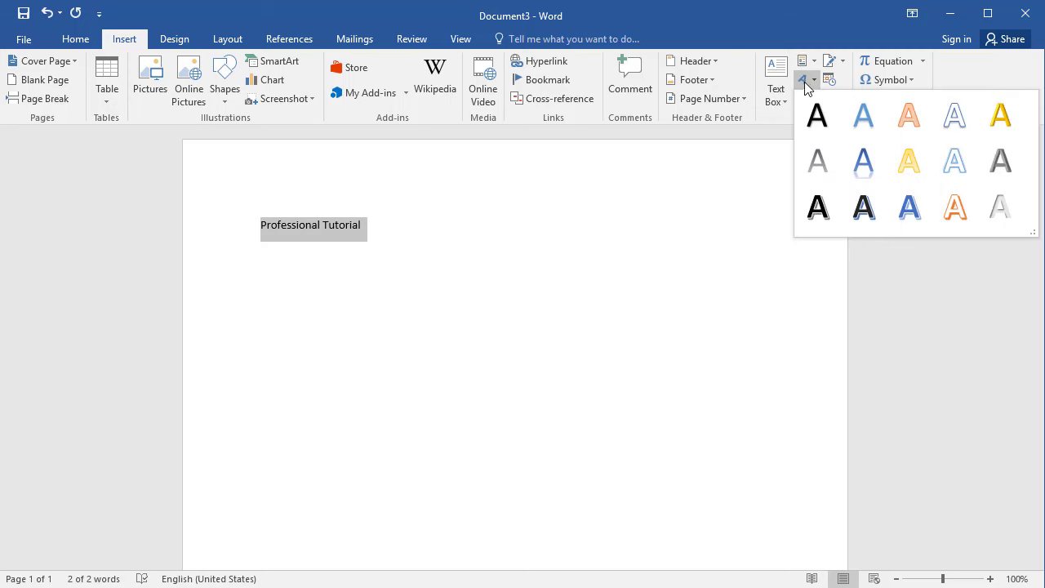
click(861, 119)
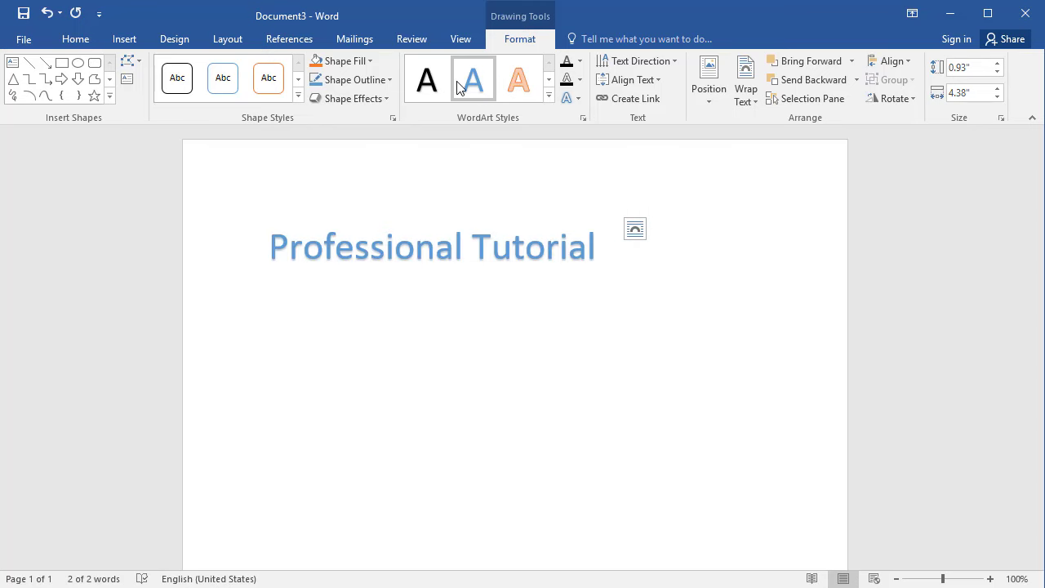
Change the "Professional Tutorial" WordArt to the blue hard-shadow style in the third row
click(549, 96)
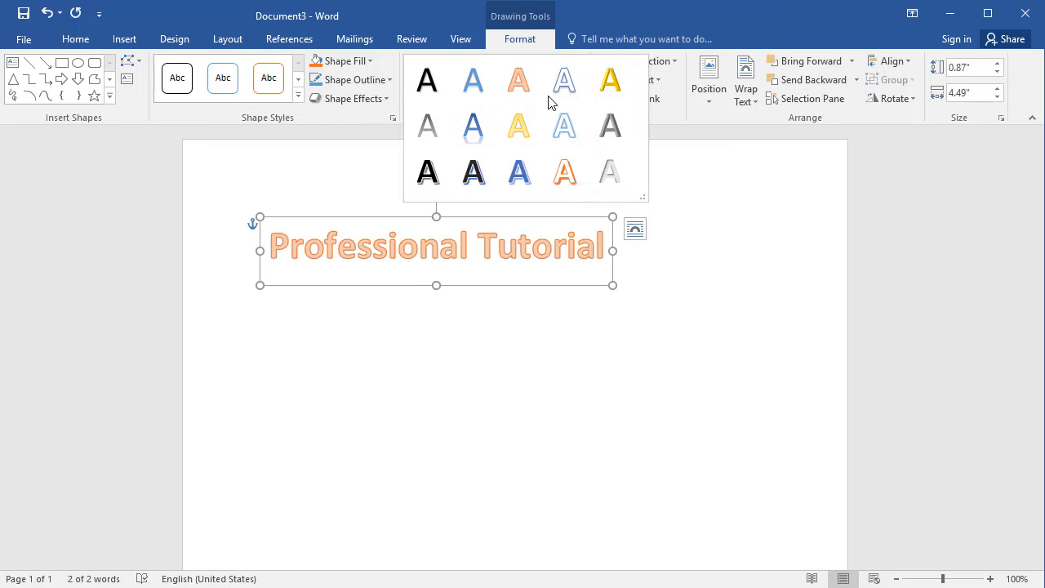
click(519, 186)
key(ctrl+a)
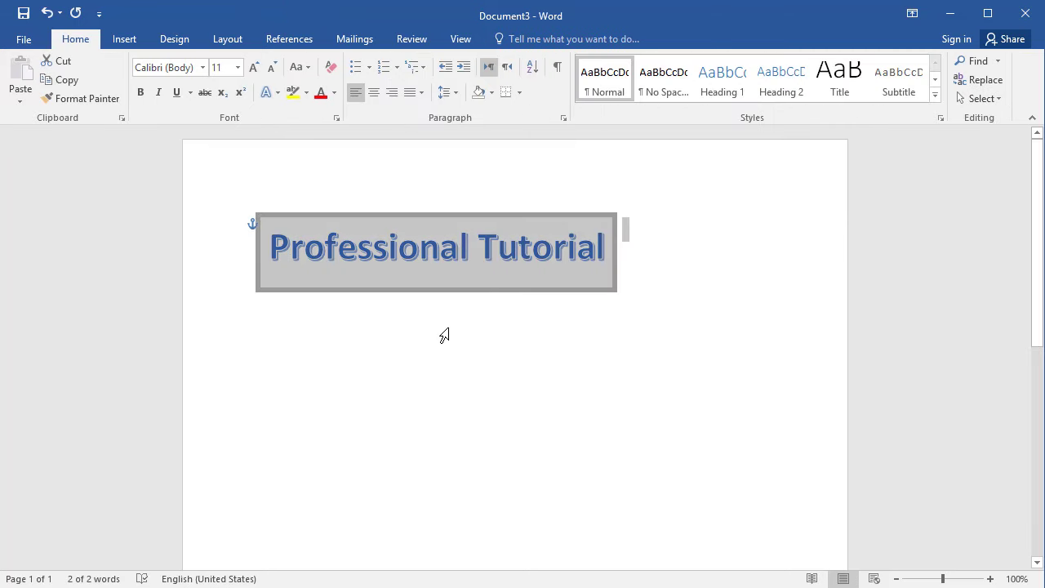
click(443, 252)
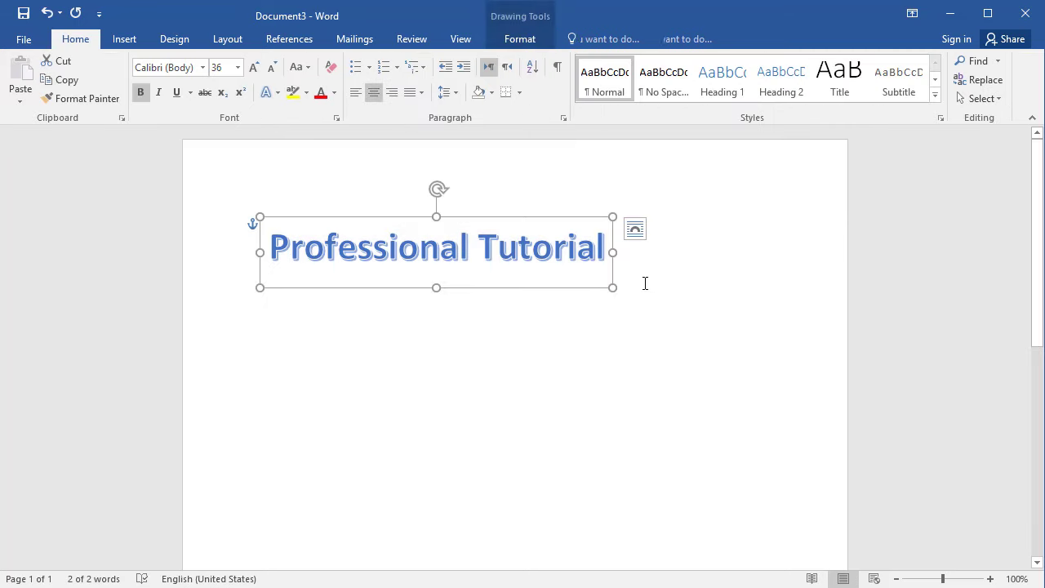
Bend the "Professional Tutorial" WordArt upward with the first Follow Path arch of the Transform text effects
click(497, 246)
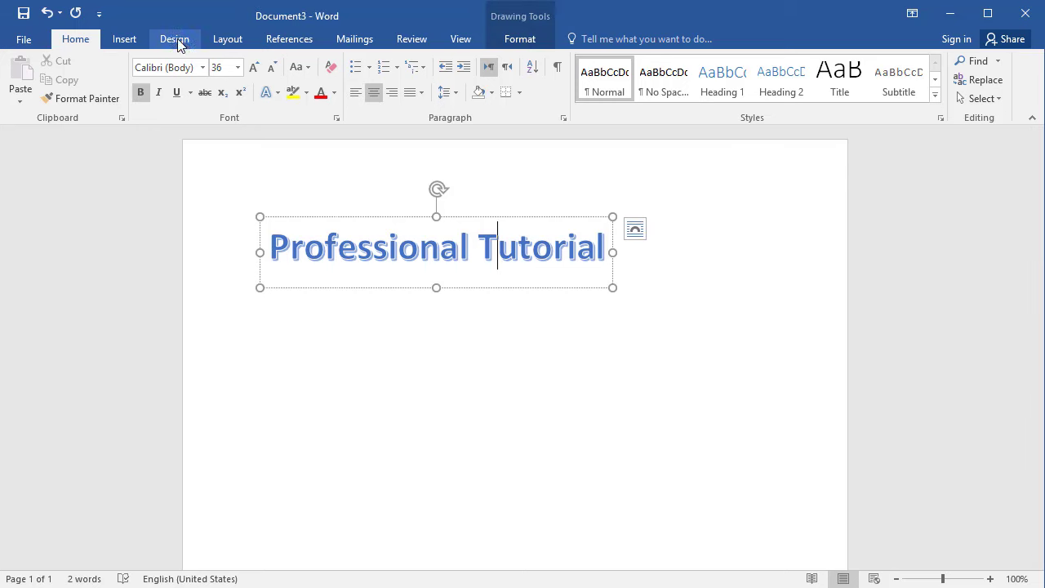
click(141, 37)
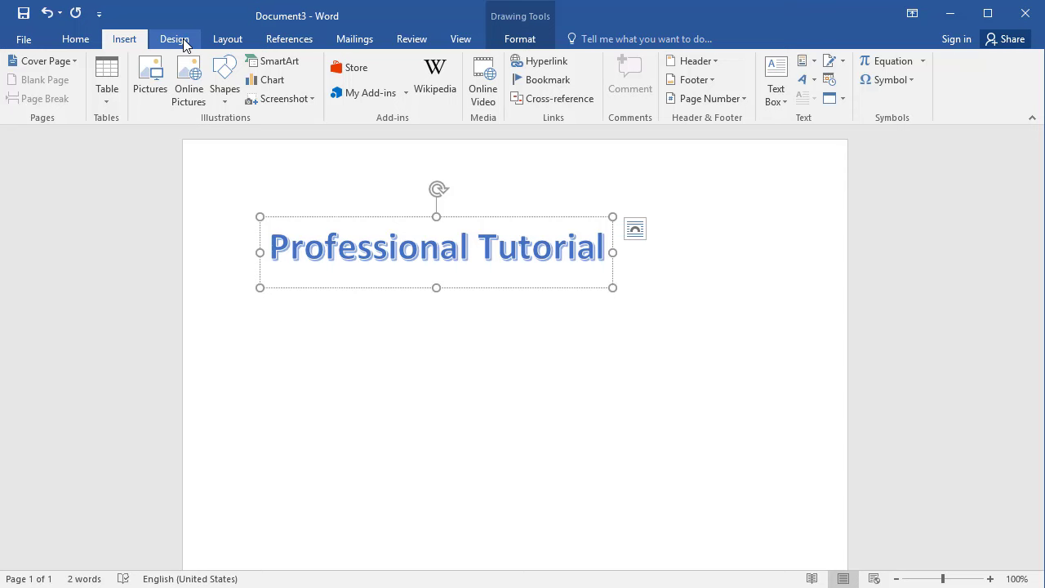
click(175, 41)
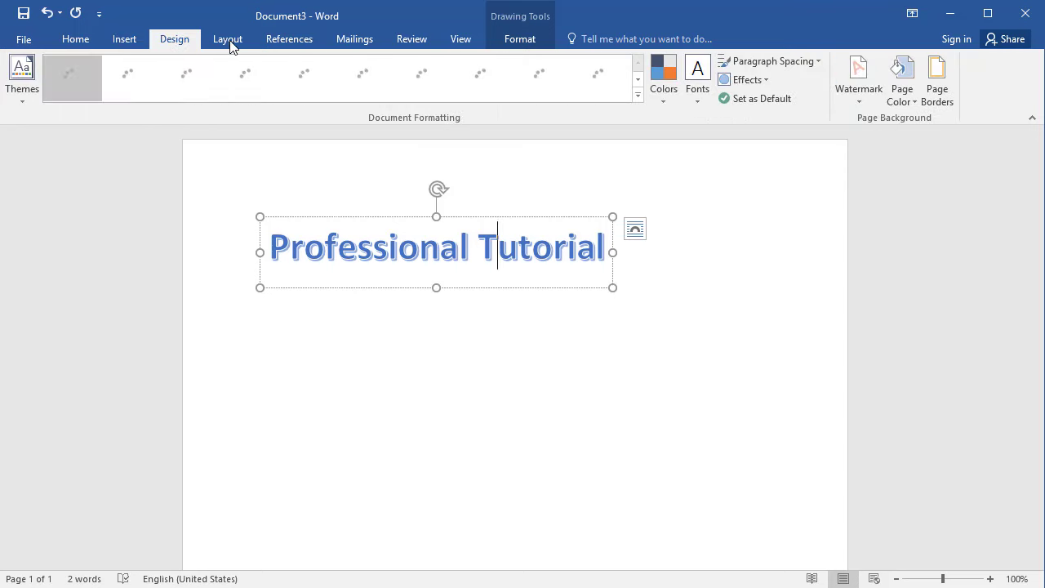
click(516, 43)
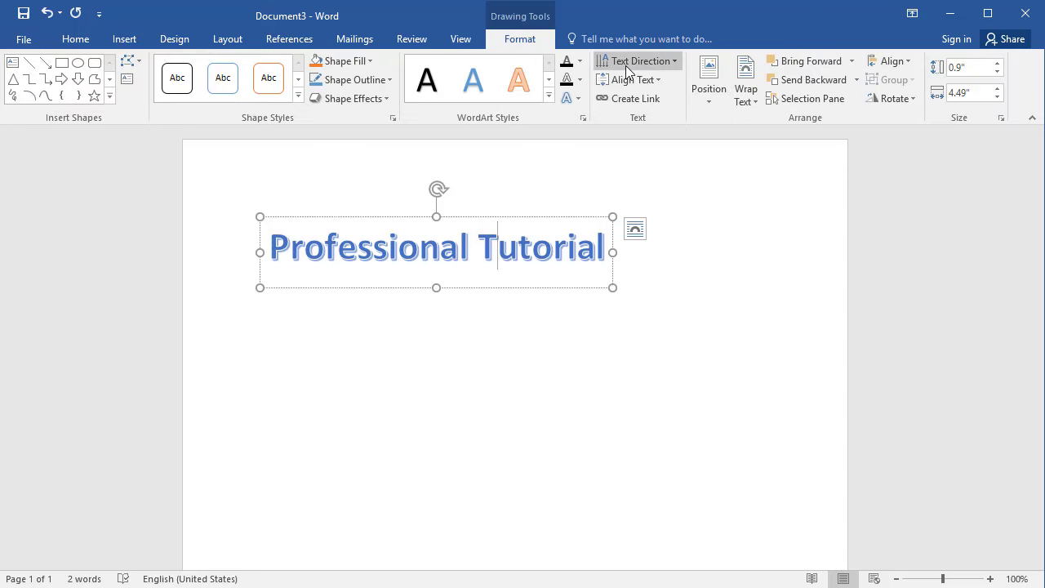
click(579, 98)
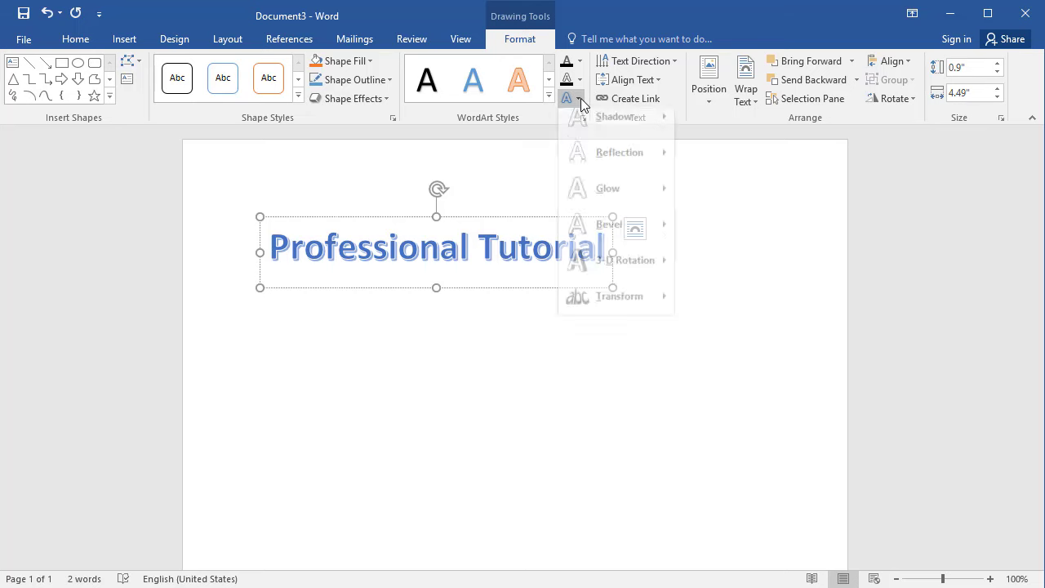
click(816, 259)
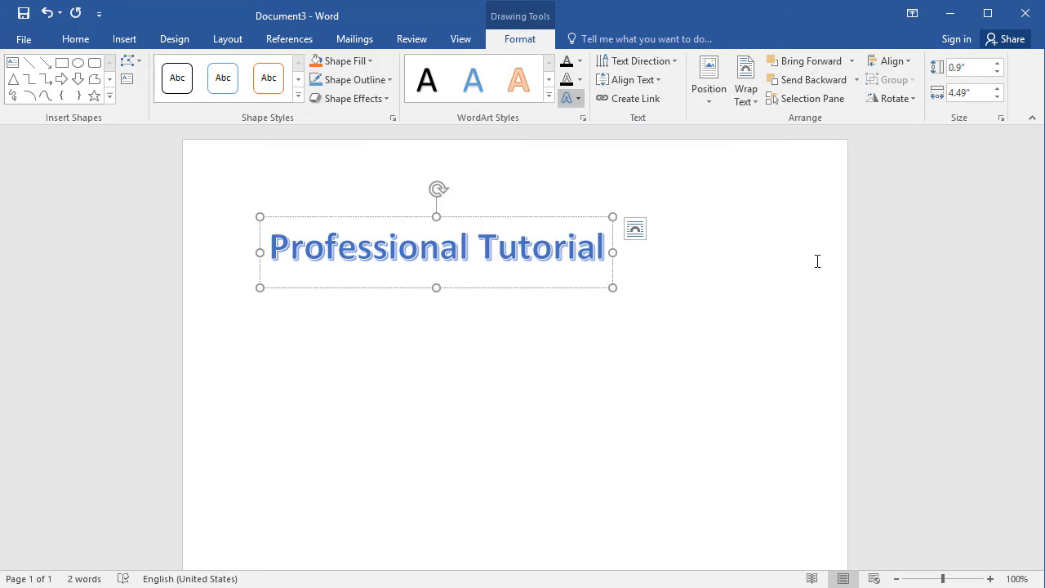
click(578, 99)
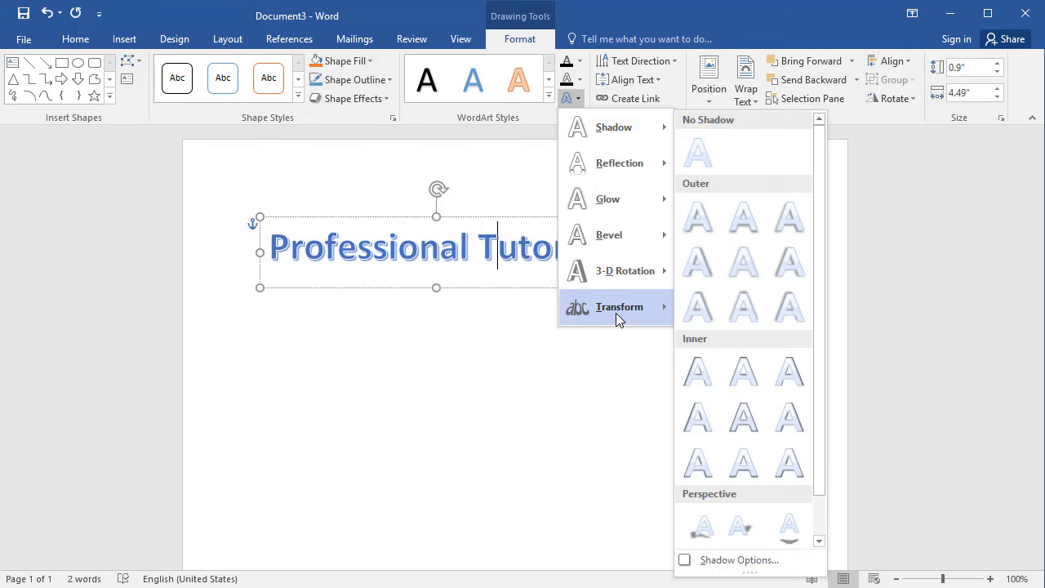
mouse_move(616, 315)
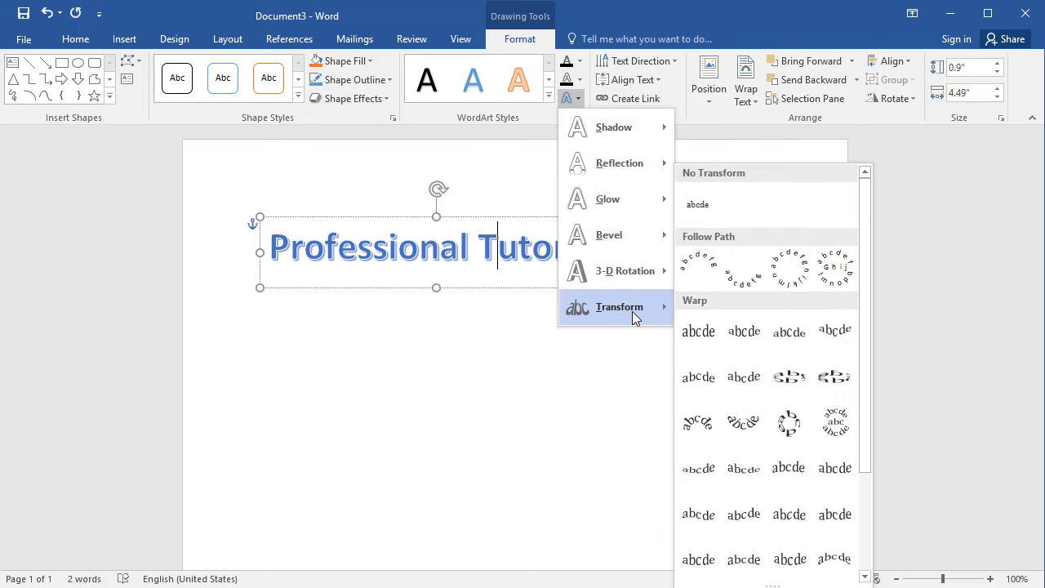
click(684, 263)
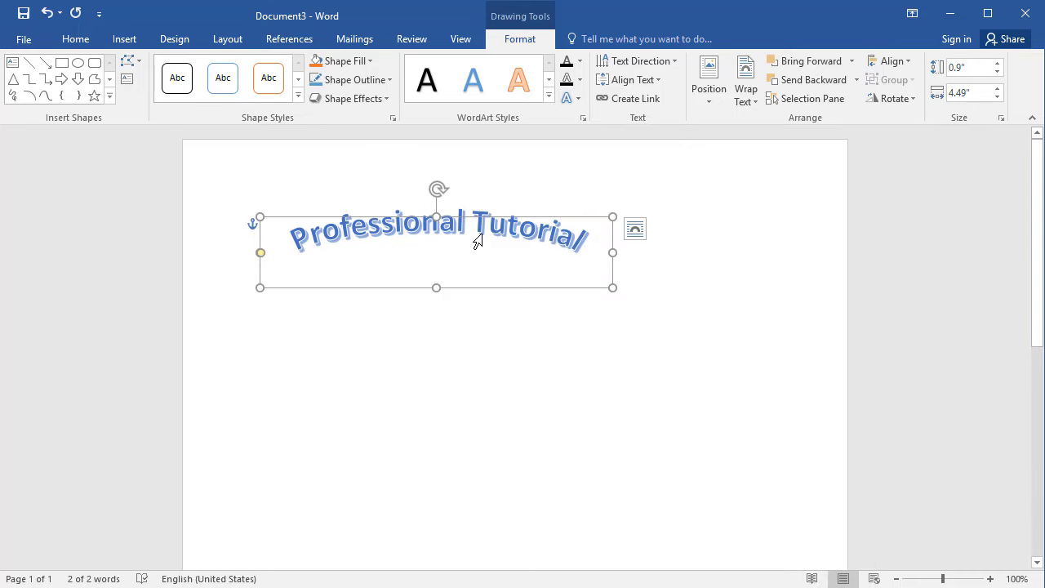
Draw a circle about 2.9" in diameter below the arched WordArt using the Oval shape
triple_click(432, 341)
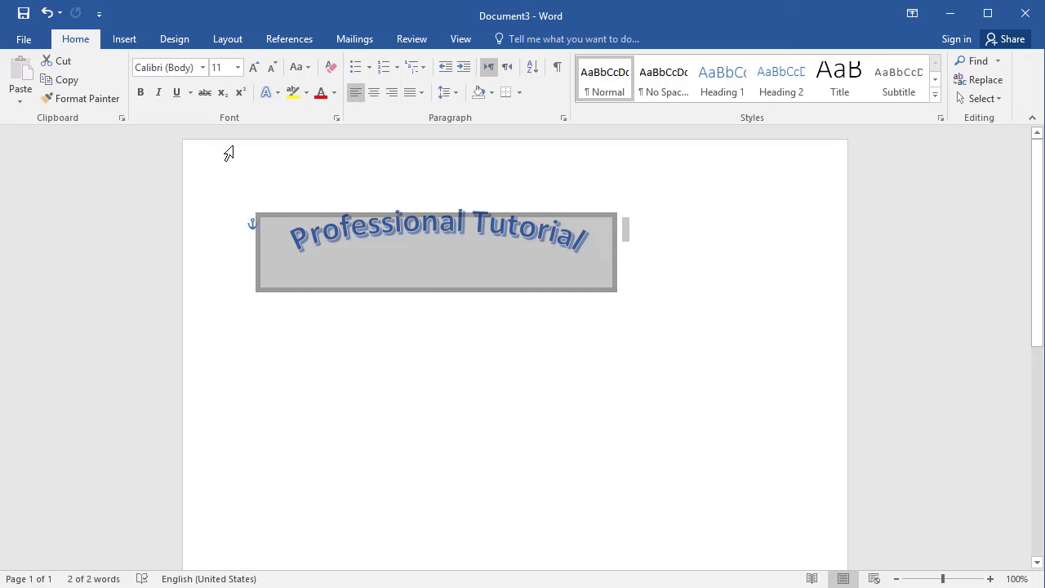
click(119, 41)
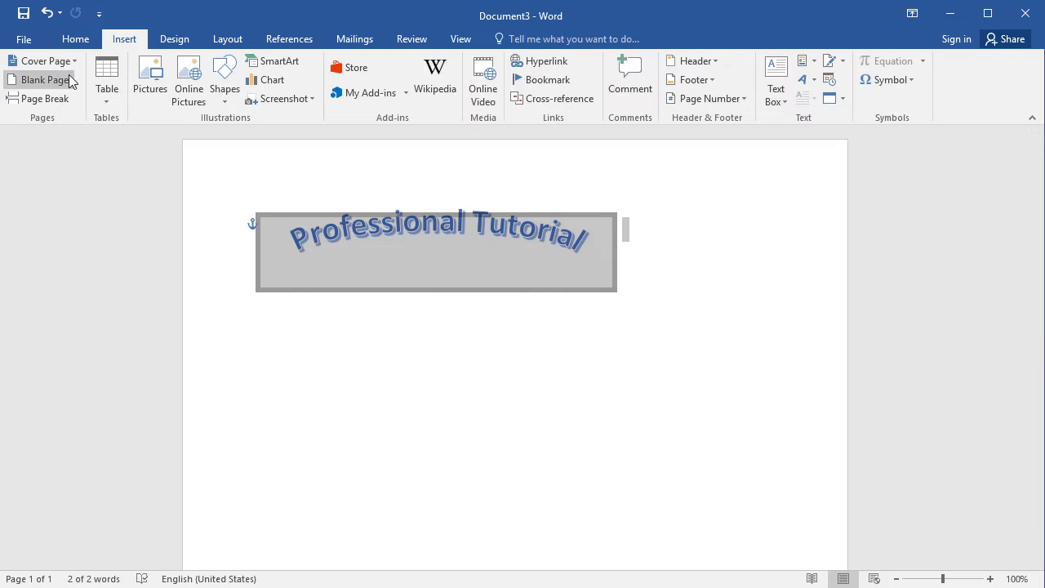
click(225, 95)
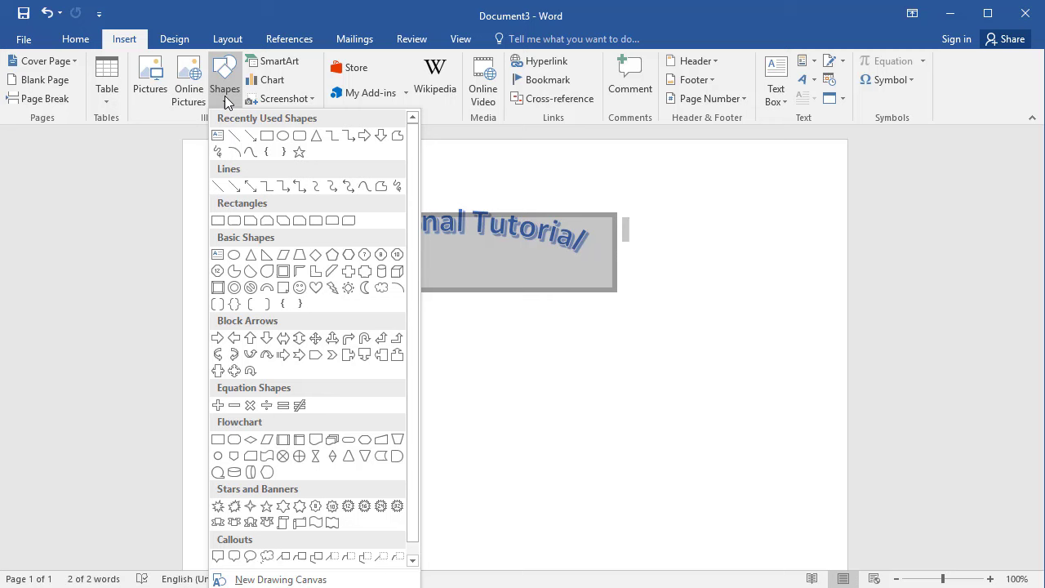
click(283, 135)
mouse_move(369, 306)
mouse_down()
mouse_move(544, 468)
mouse_move(613, 550)
mouse_move(557, 436)
mouse_move(601, 485)
mouse_move(544, 375)
mouse_move(609, 446)
mouse_move(587, 409)
mouse_move(594, 425)
mouse_up()
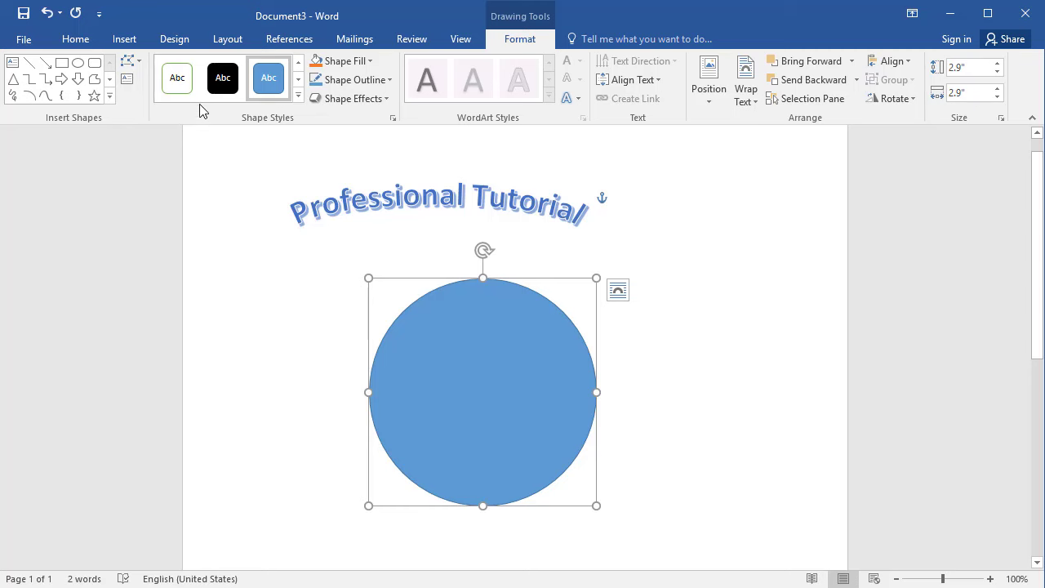
Apply the white-filled outlined shape style to the circle and recolour its outline standard blue
click(174, 93)
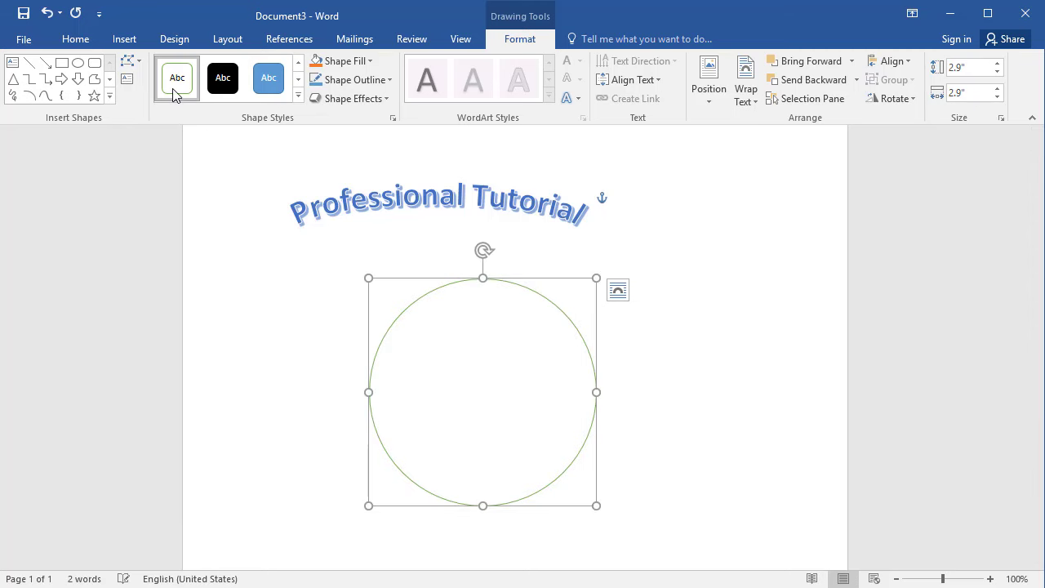
click(386, 82)
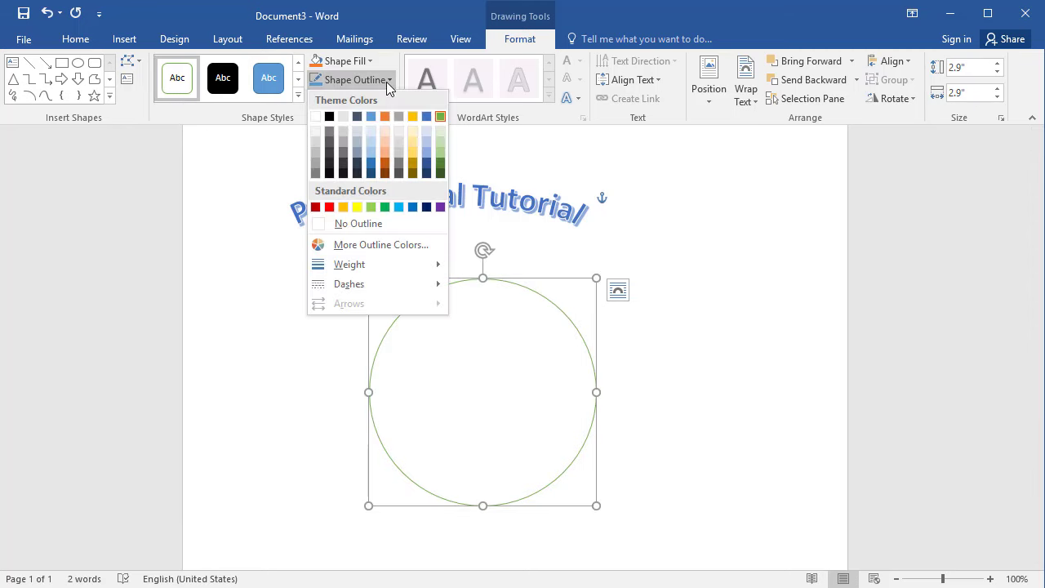
click(413, 209)
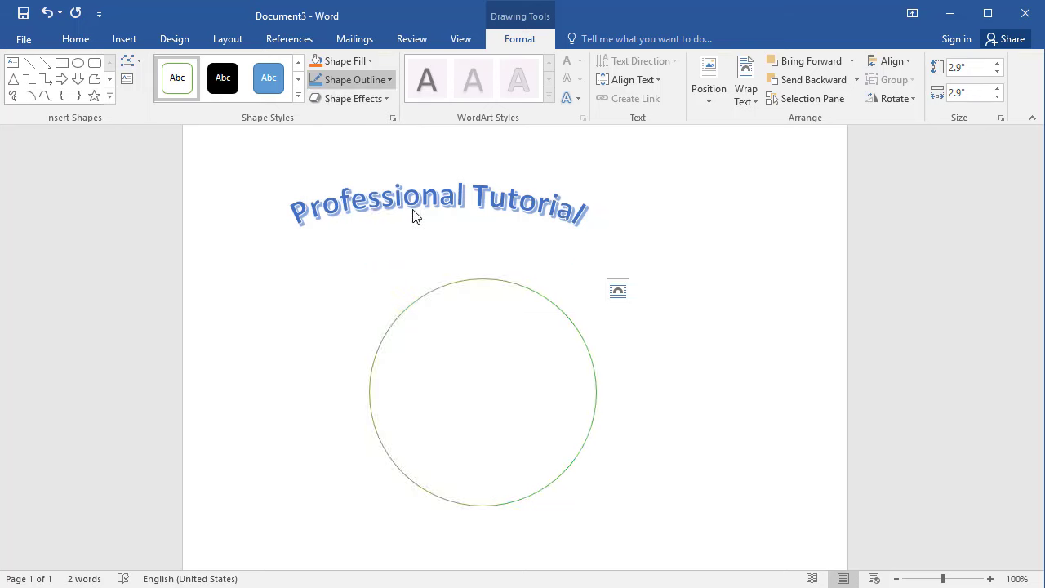
Set the circle's outline weight to 4½ pt and enlarge the circle to about 3.42" in diameter
click(352, 78)
mouse_move(390, 272)
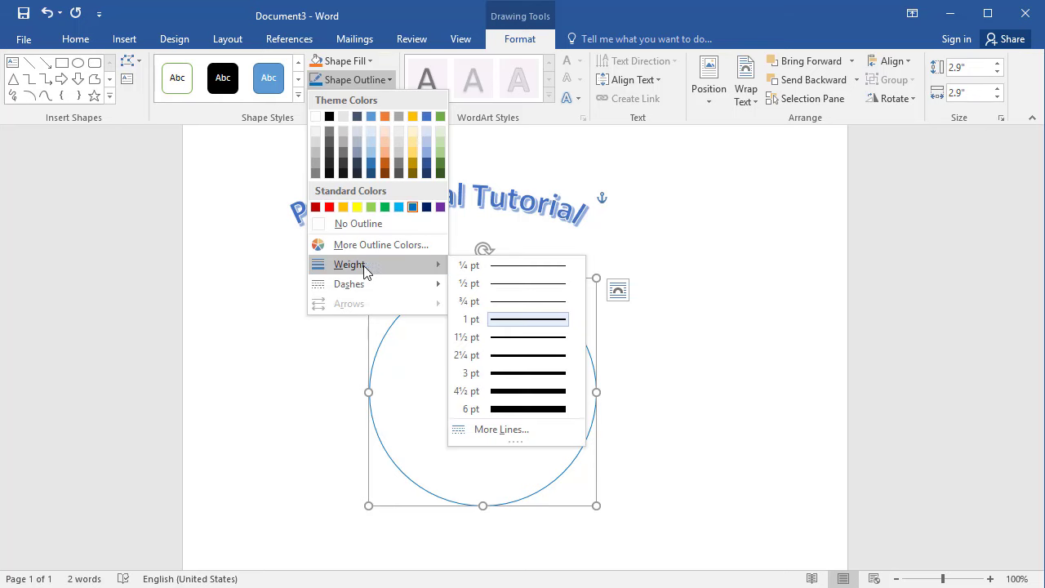
click(531, 391)
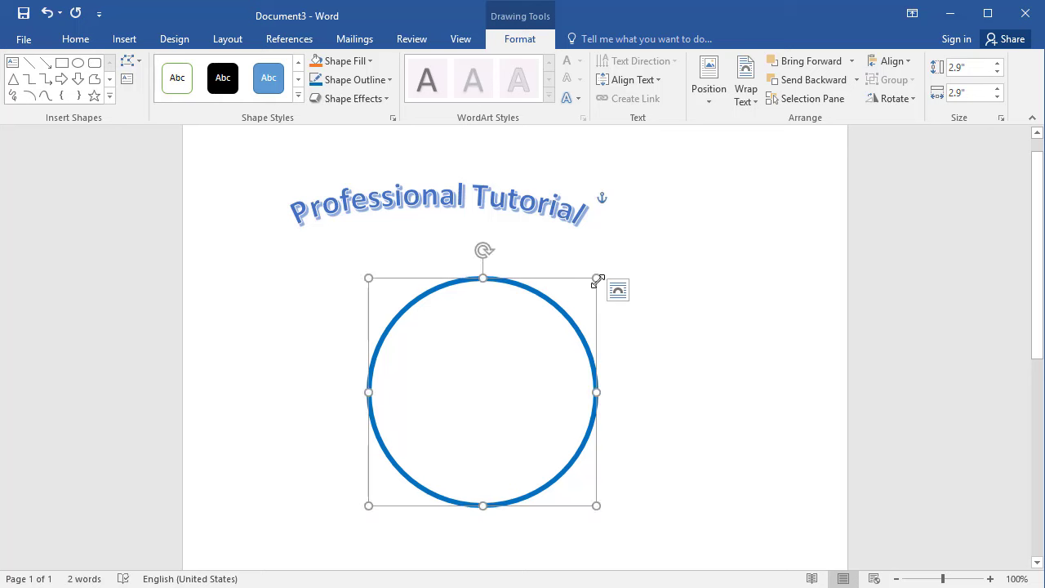
drag(597, 278, 637, 238)
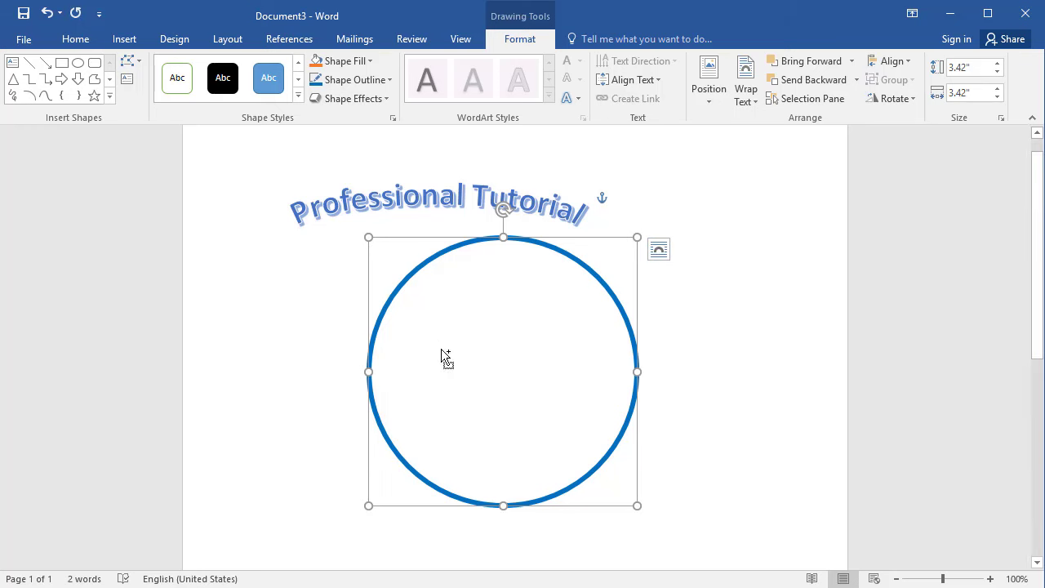
Duplicate the circle and shrink the copy to about 2.54" in diameter
key(ctrl+v)
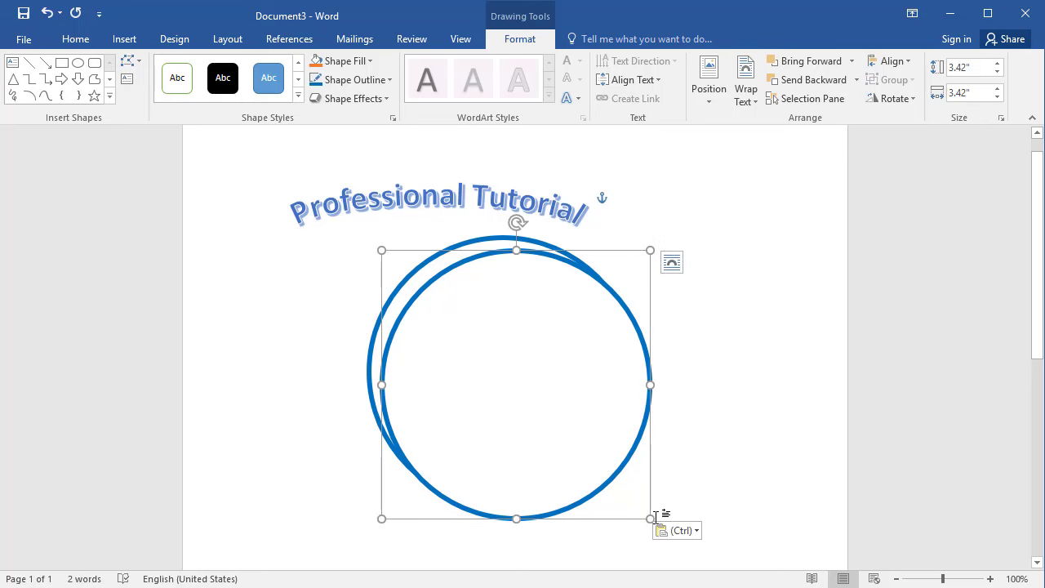
drag(651, 518, 582, 450)
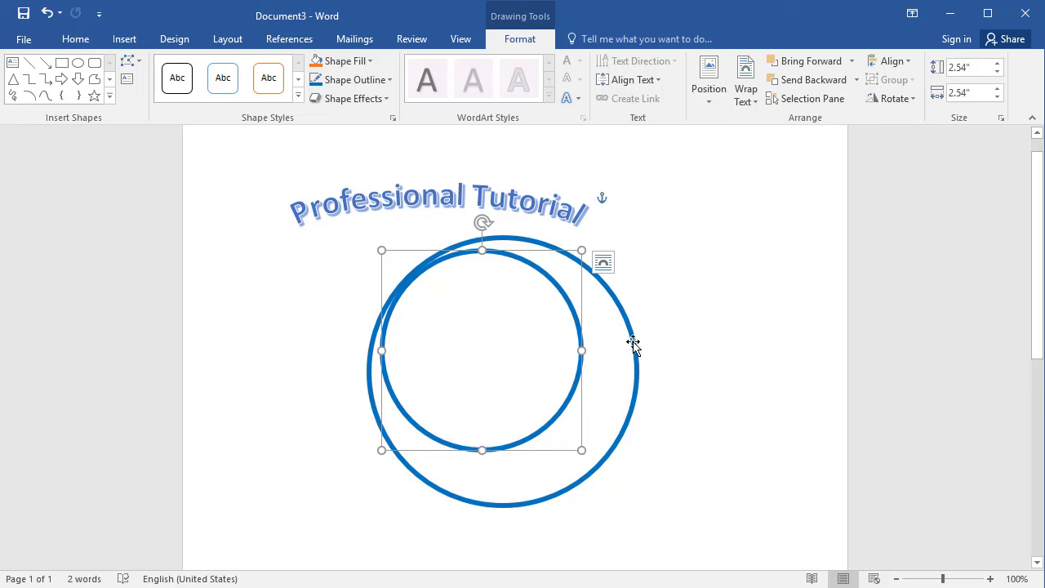
Align the small circle with the large circle using Align Center and Align Middle relative to the selected objects
shift+click(634, 342)
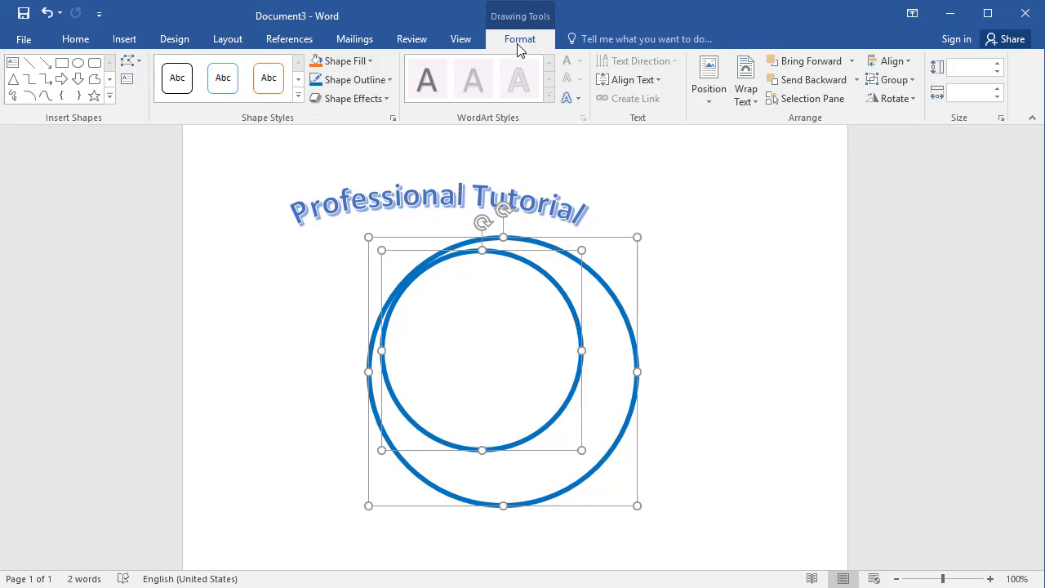
click(902, 62)
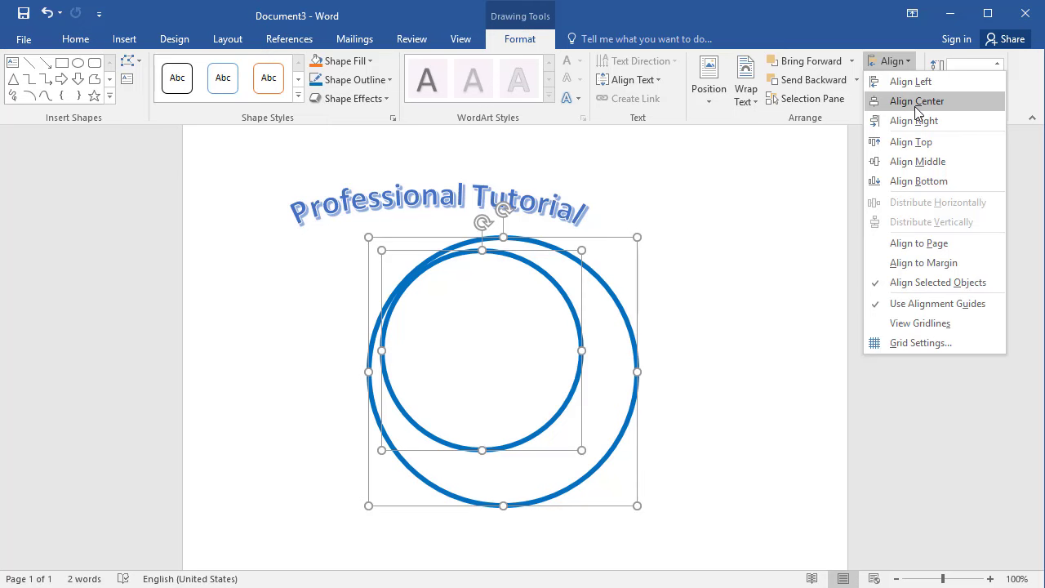
click(914, 101)
click(892, 62)
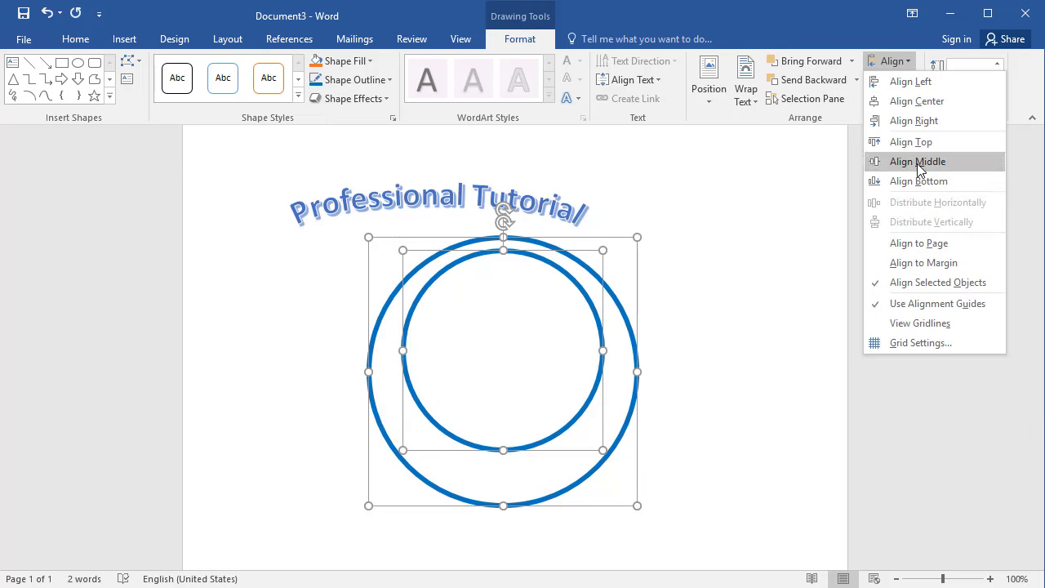
click(918, 166)
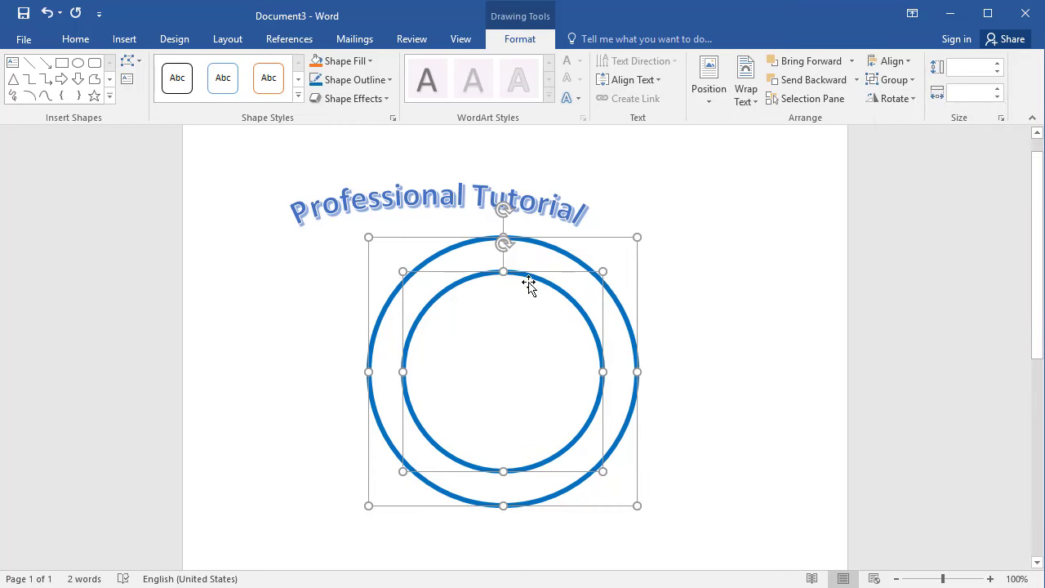
click(694, 290)
Set the inner circle's outline weight to 2¼ pt and shrink the circle to about 2.31" in diameter
click(553, 294)
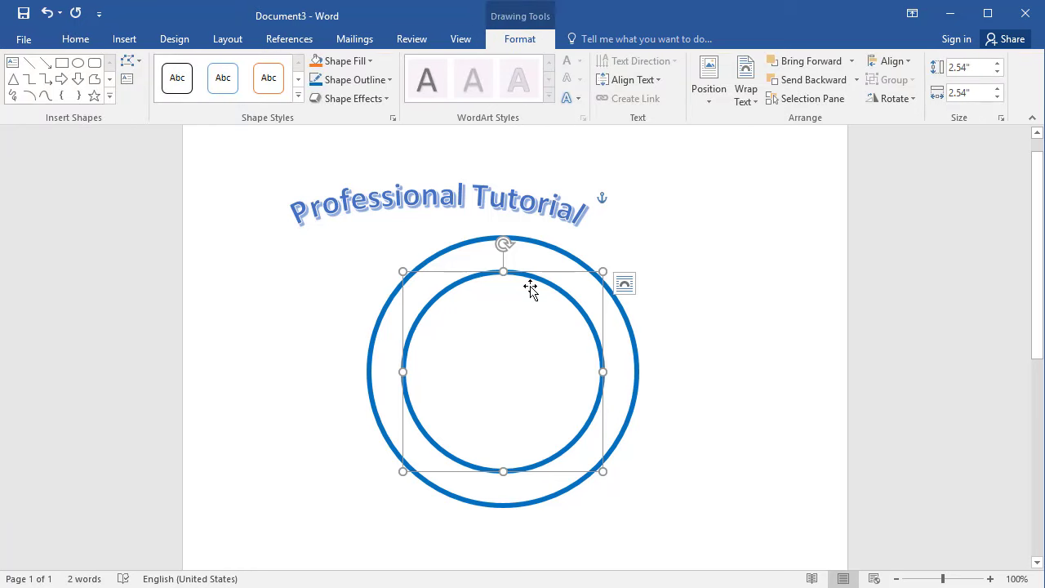
click(387, 85)
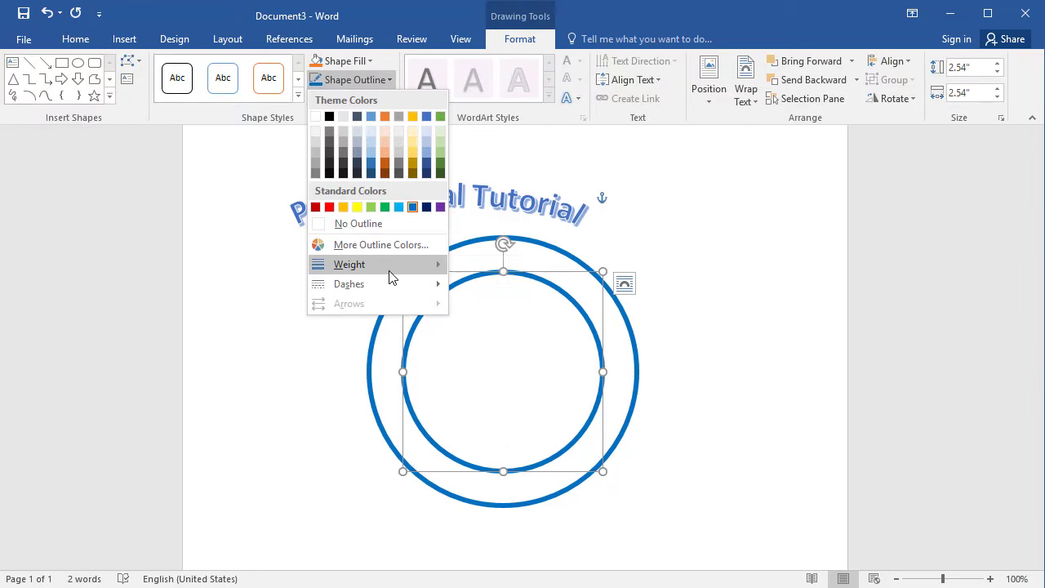
mouse_move(388, 271)
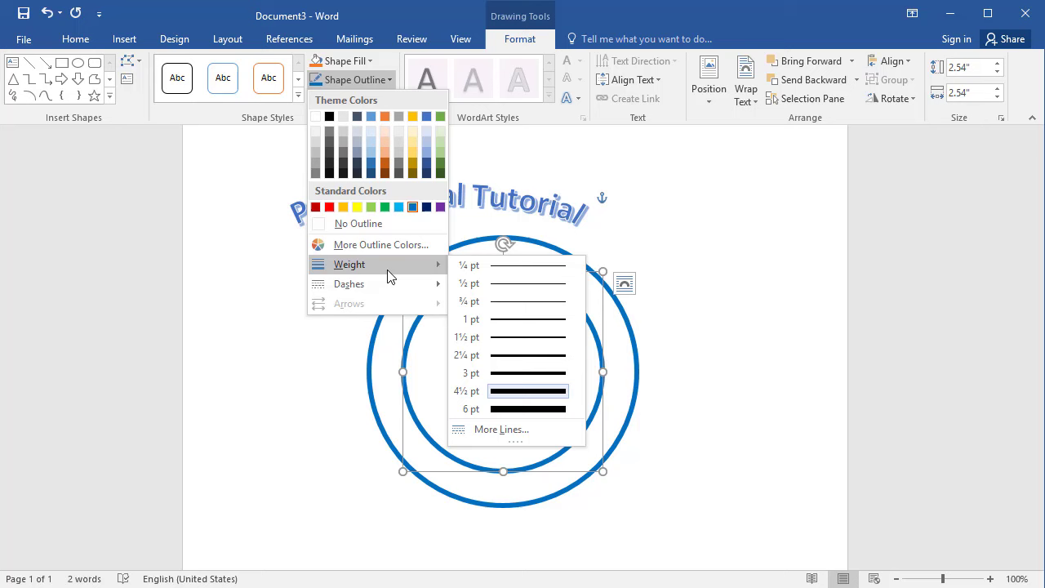
click(511, 357)
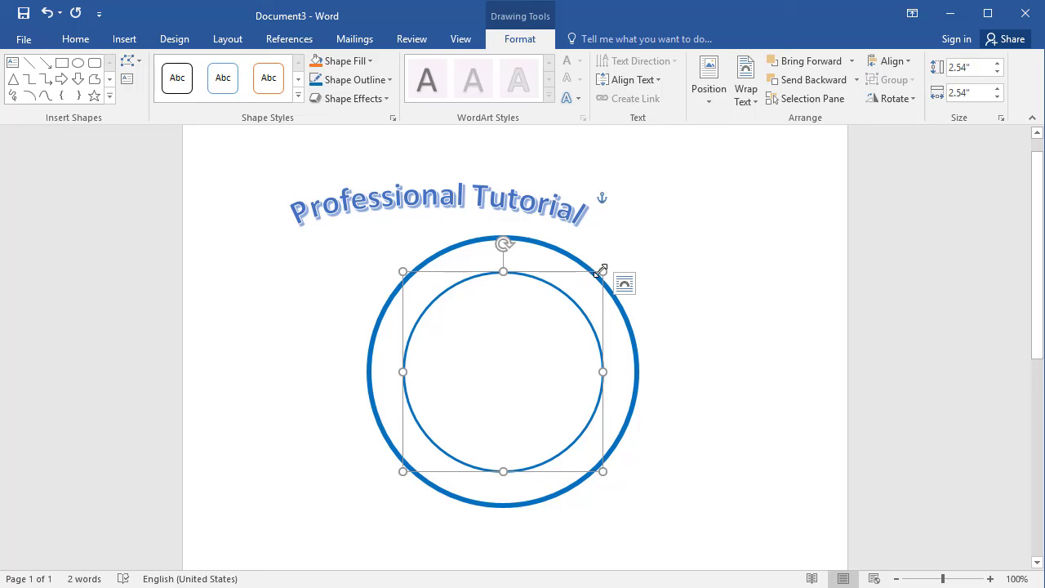
drag(601, 271, 584, 289)
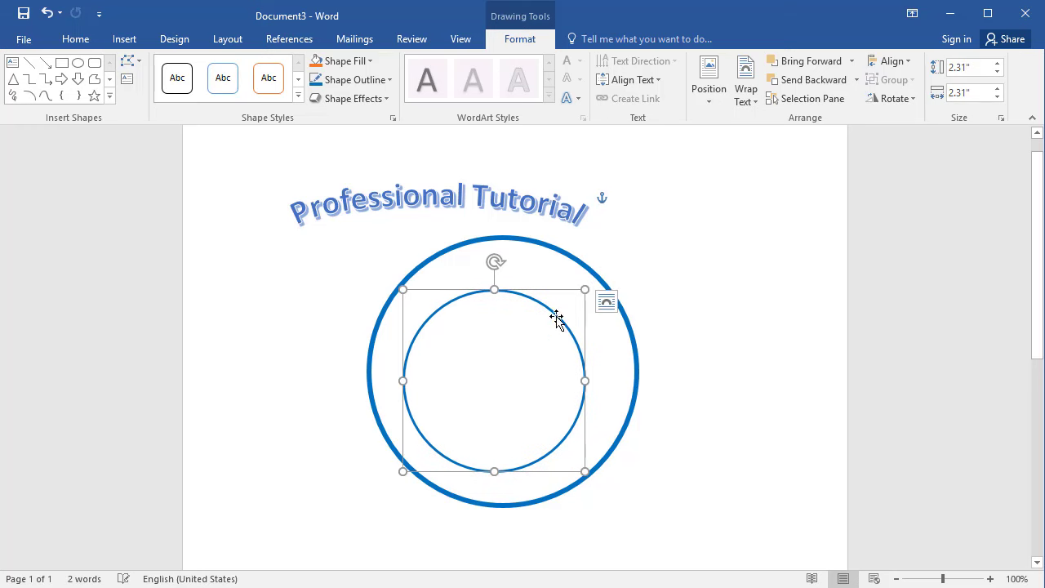
Recentre the resized inner circle within the outer circle, both horizontally and vertically
shift+click(629, 330)
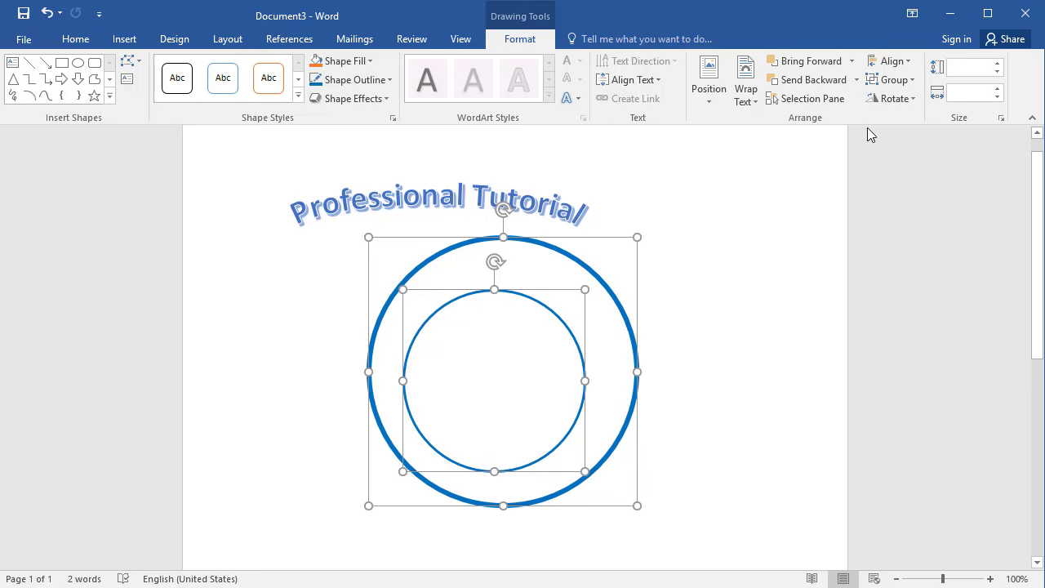
click(890, 61)
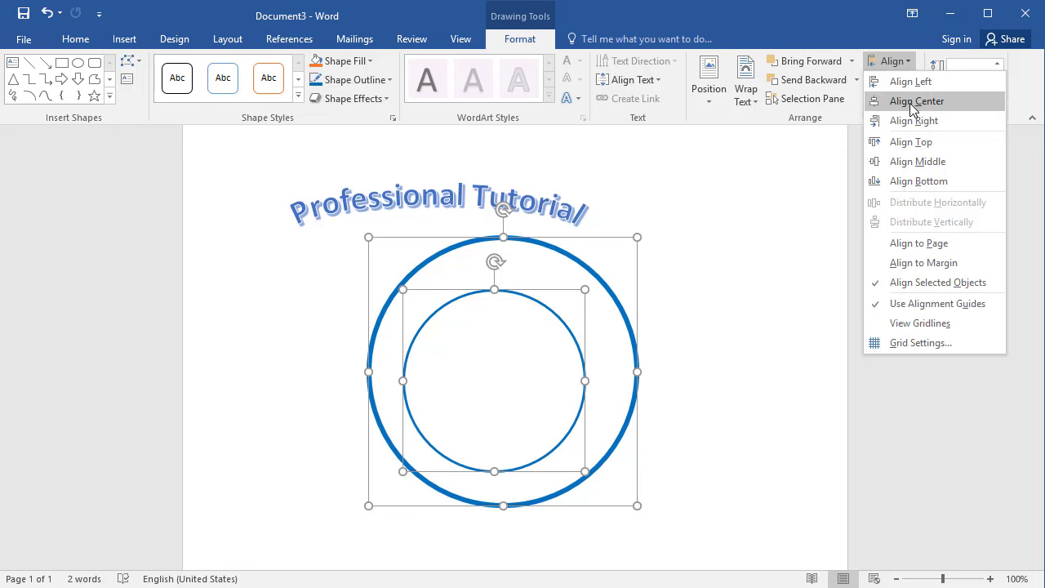
click(915, 101)
click(891, 62)
click(893, 162)
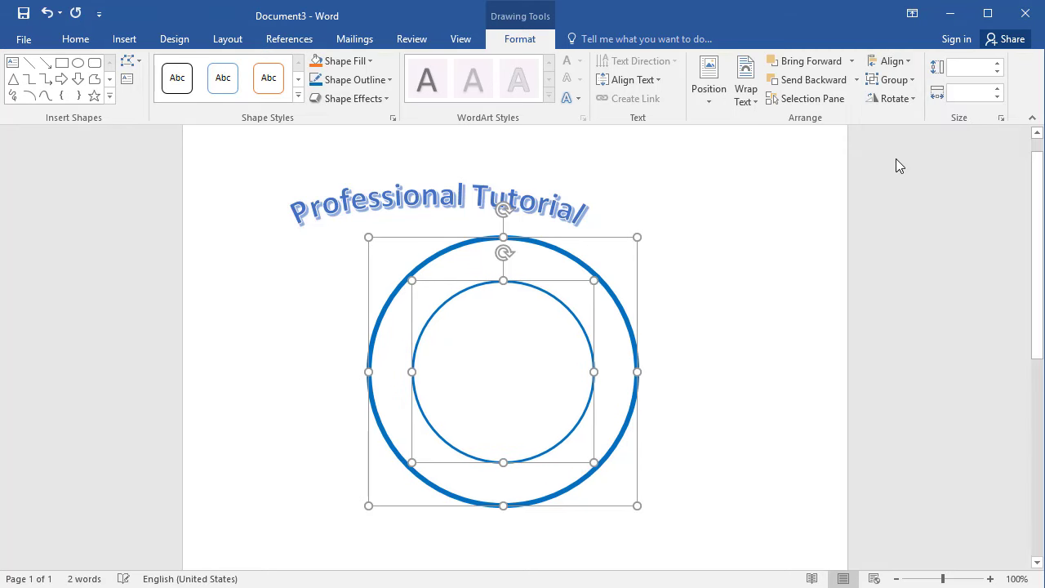
click(680, 307)
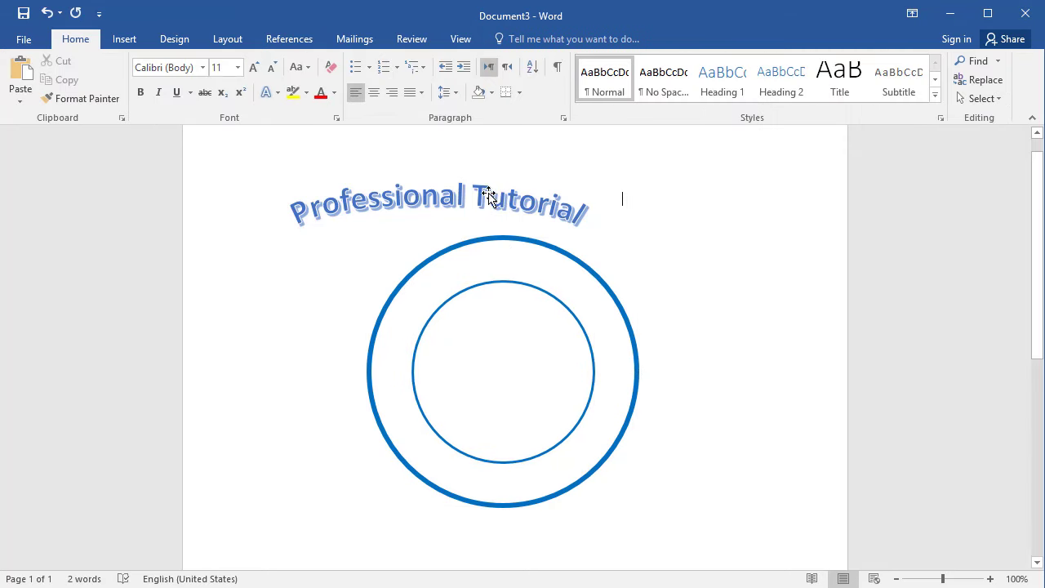
click(457, 197)
triple_click(412, 211)
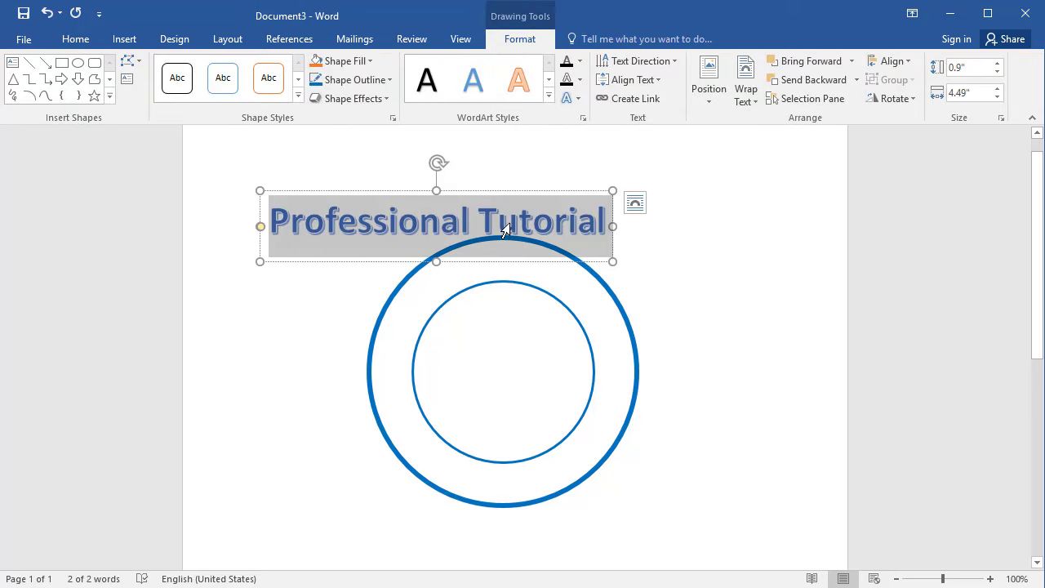
drag(542, 171, 479, 200)
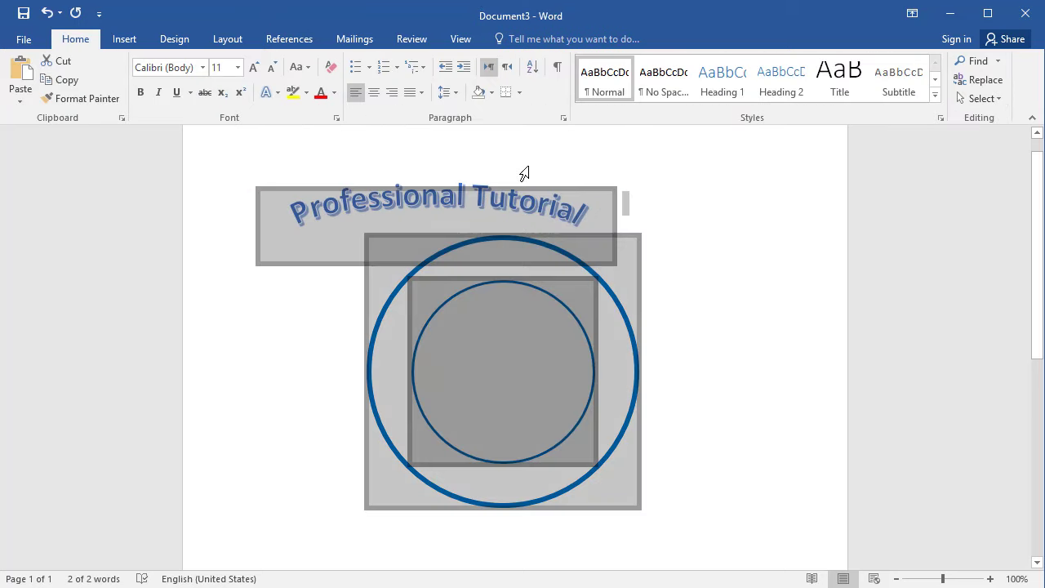
click(758, 190)
Move the arched "Professional Tutorial" WordArt over the upper part of the circles and bring it to the front
click(595, 201)
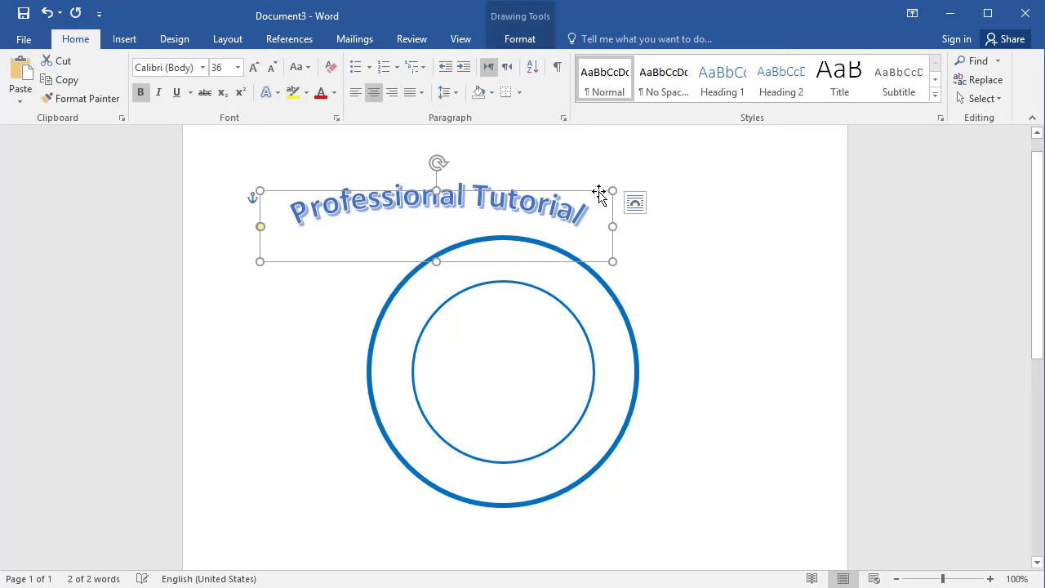
drag(602, 198, 661, 257)
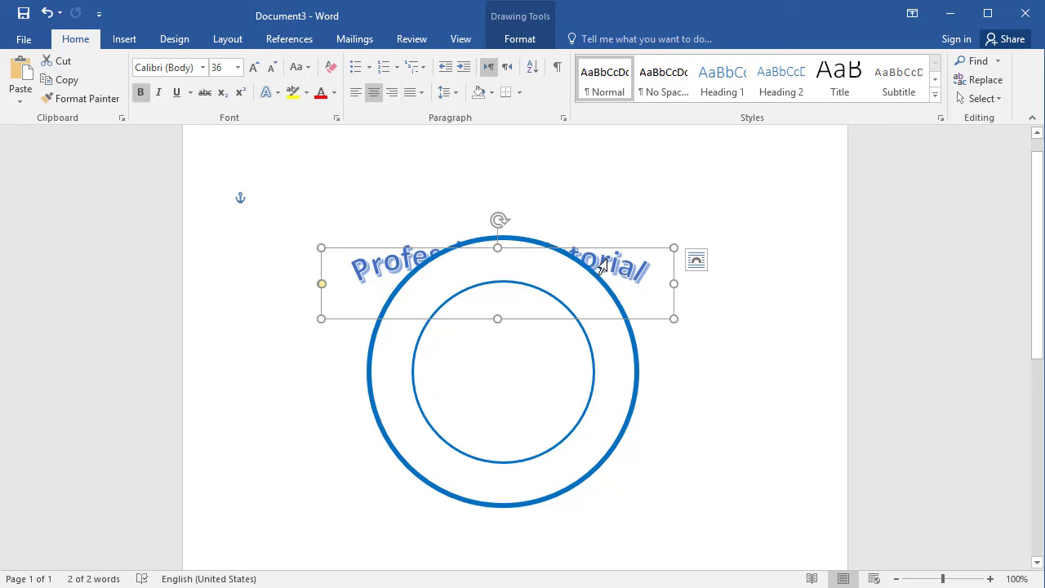
right_click(600, 268)
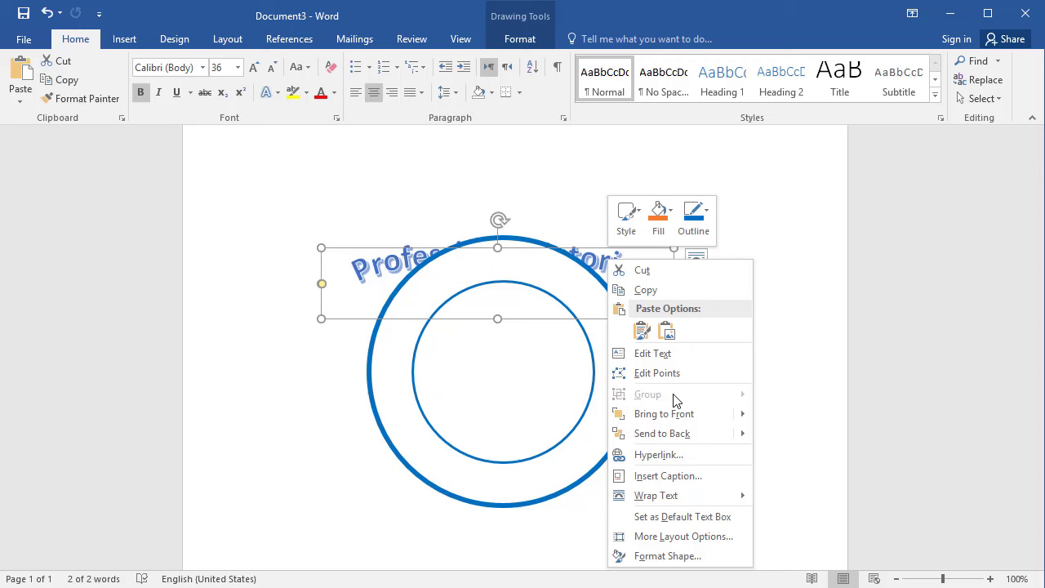
mouse_move(683, 417)
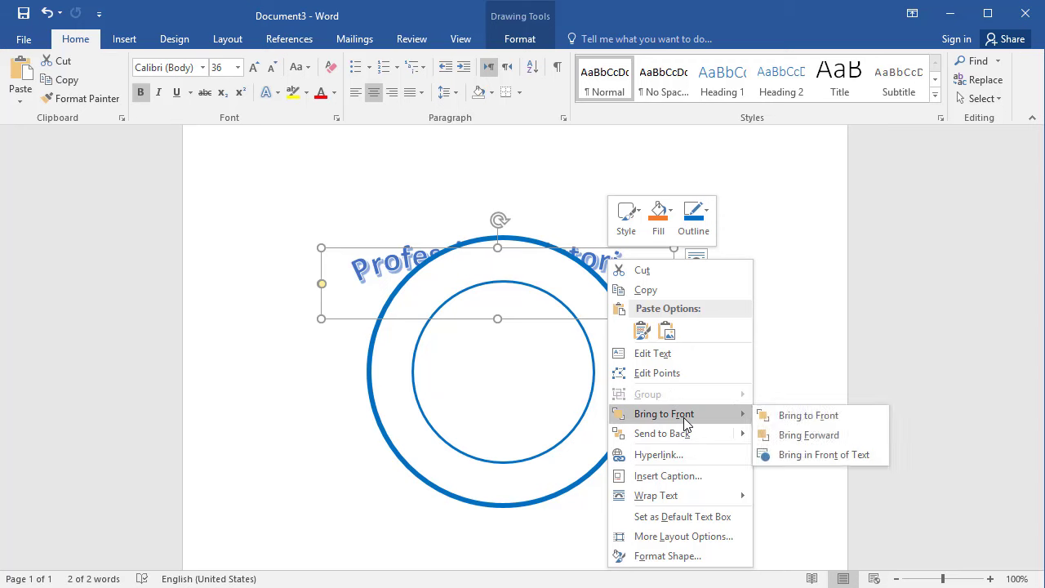
click(794, 418)
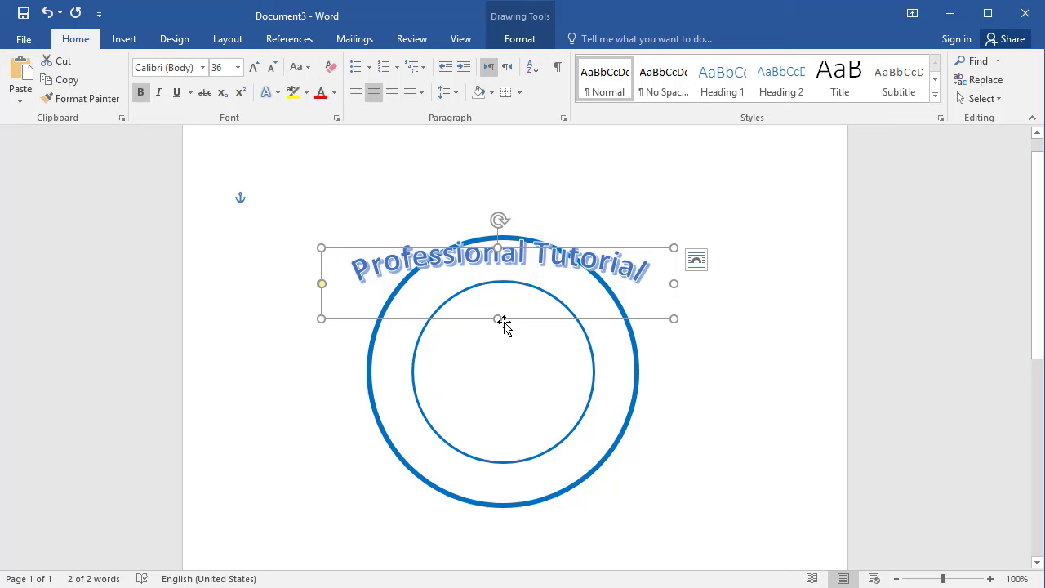
Stretch the WordArt box well below the circles to deepen its arch, and narrow the box to fit the text around the ring
drag(499, 320, 523, 496)
drag(554, 546, 555, 581)
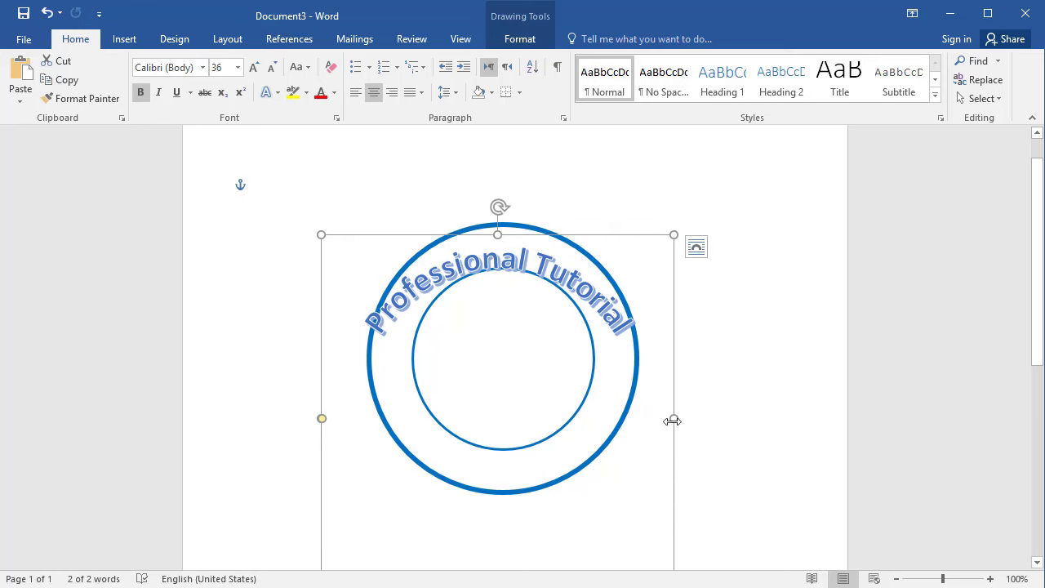
mouse_move(672, 418)
mouse_down()
mouse_move(640, 417)
mouse_move(662, 418)
mouse_up()
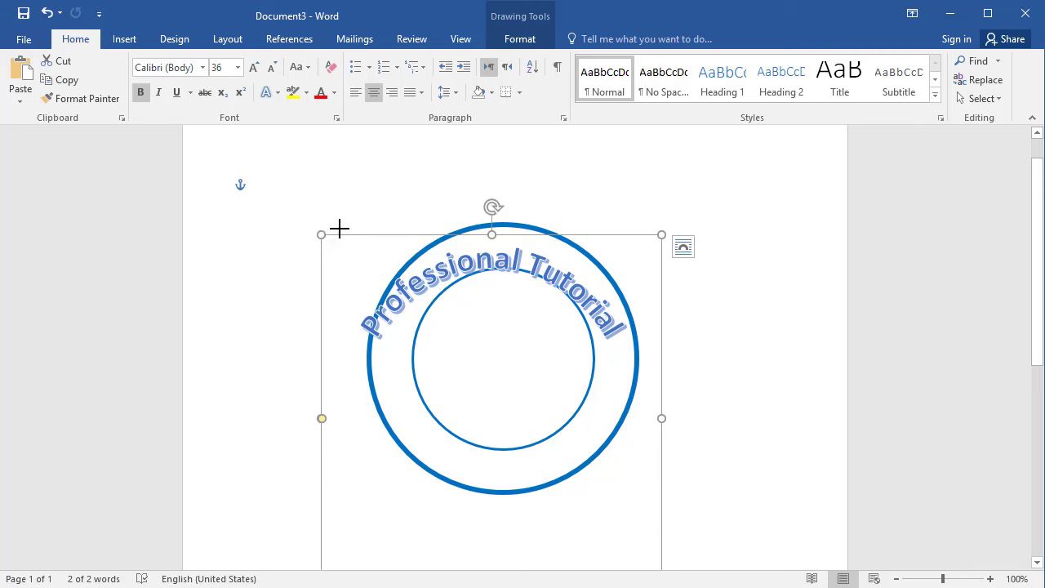
drag(339, 230, 351, 226)
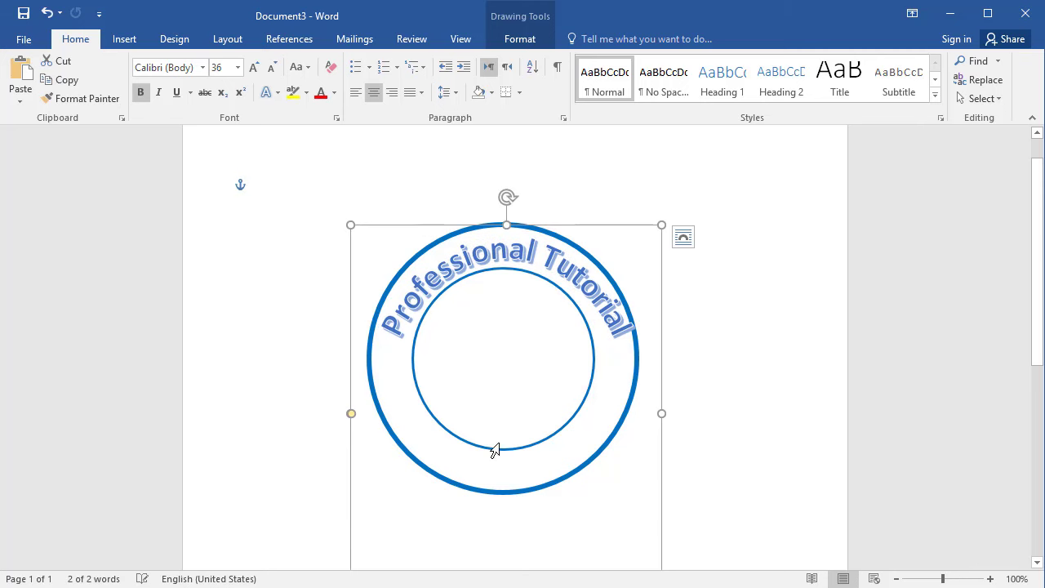
Fine-tune the height and width of the WordArt box so the text sits evenly between the outer and inner circles
scroll(547, 375, down, 2)
drag(506, 523, 502, 495)
drag(508, 146, 507, 142)
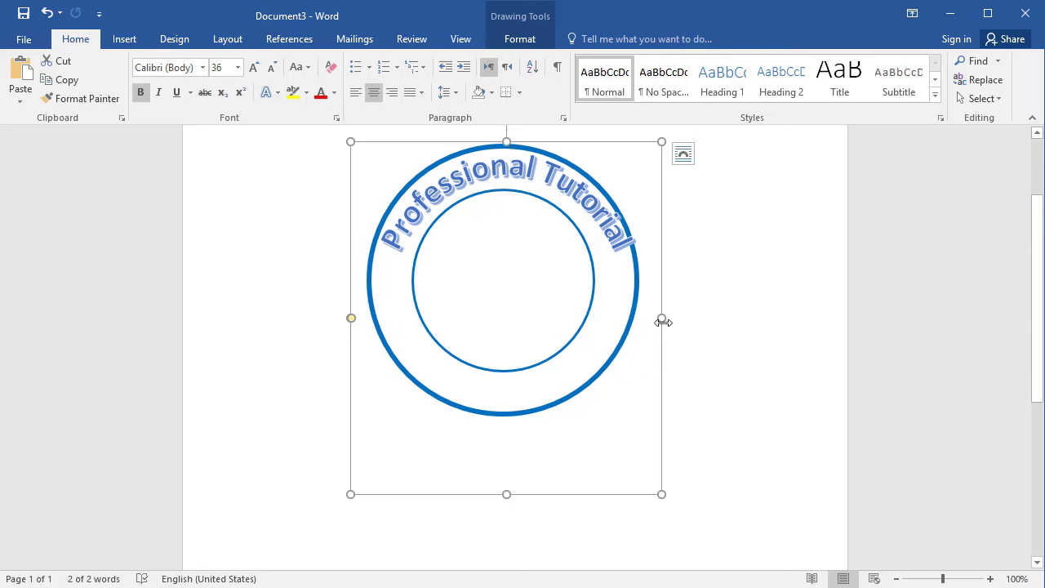
drag(657, 321, 648, 319)
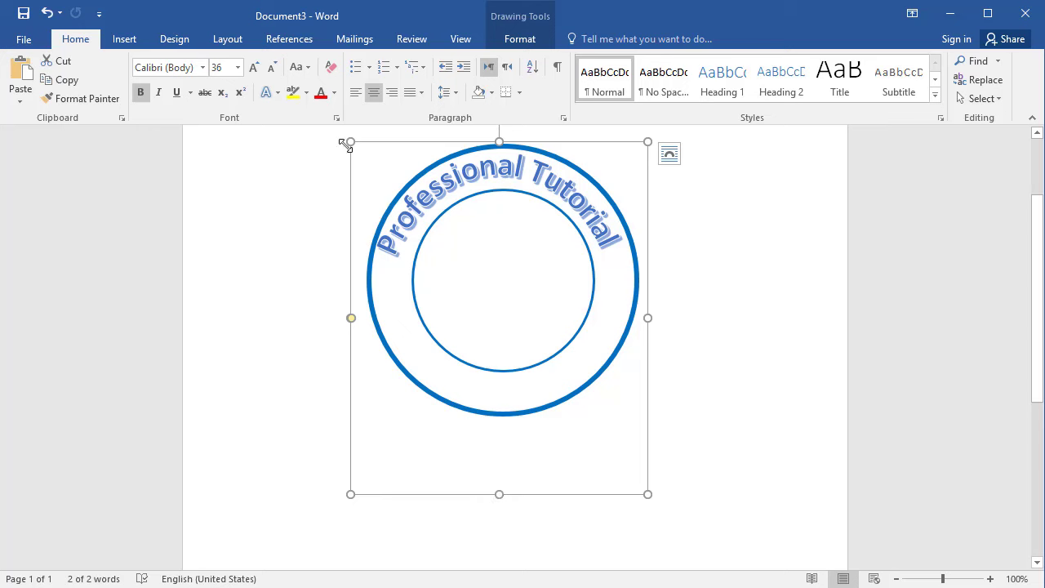
drag(350, 143, 355, 142)
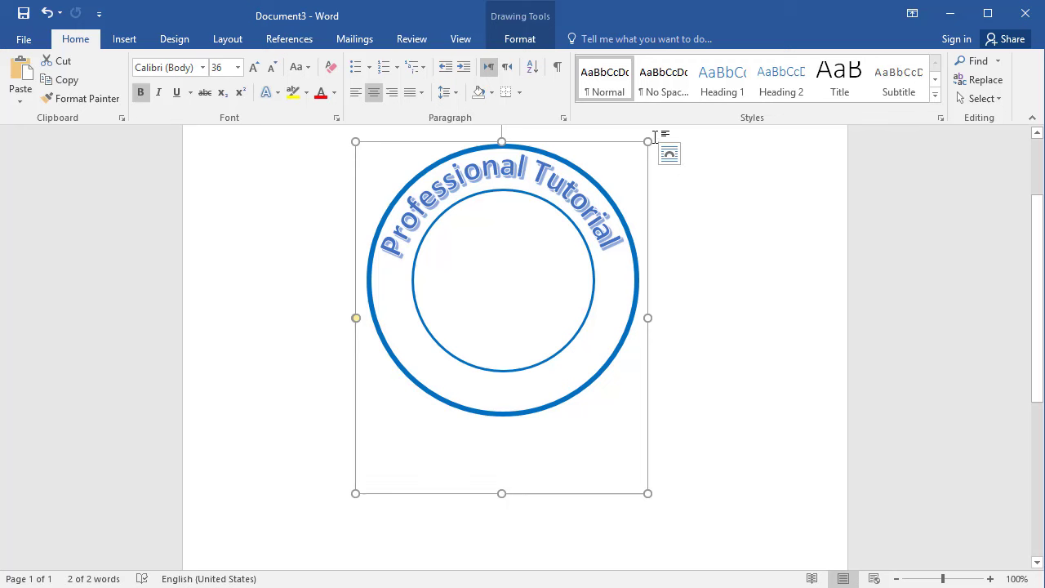
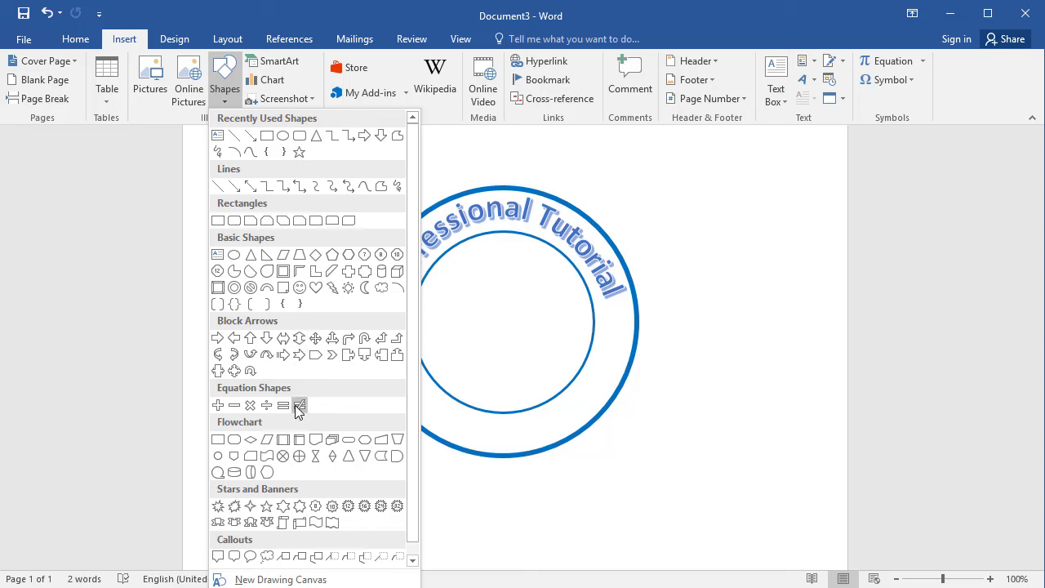
Draw a five-pointed star about 0.28" in size between the two circles, just below the "P" of the text
click(266, 506)
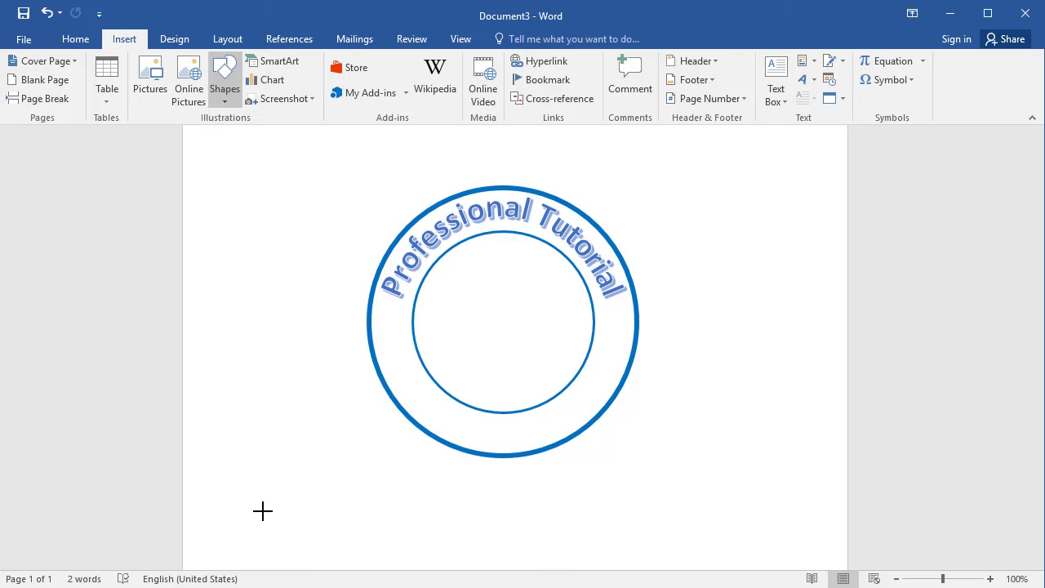
mouse_move(387, 321)
mouse_down()
mouse_move(411, 354)
mouse_move(392, 323)
mouse_up()
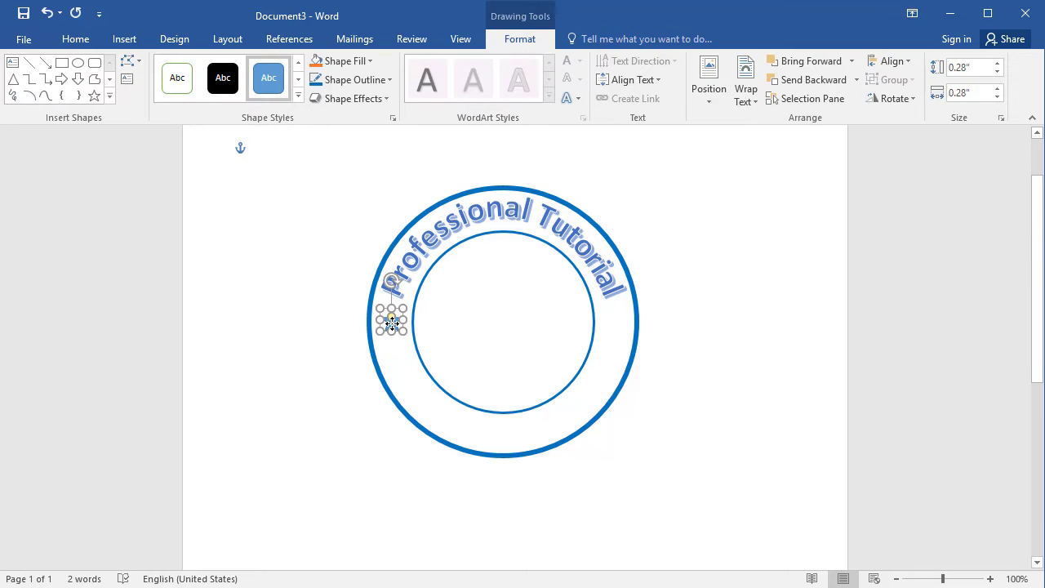
double_click(459, 334)
click(321, 326)
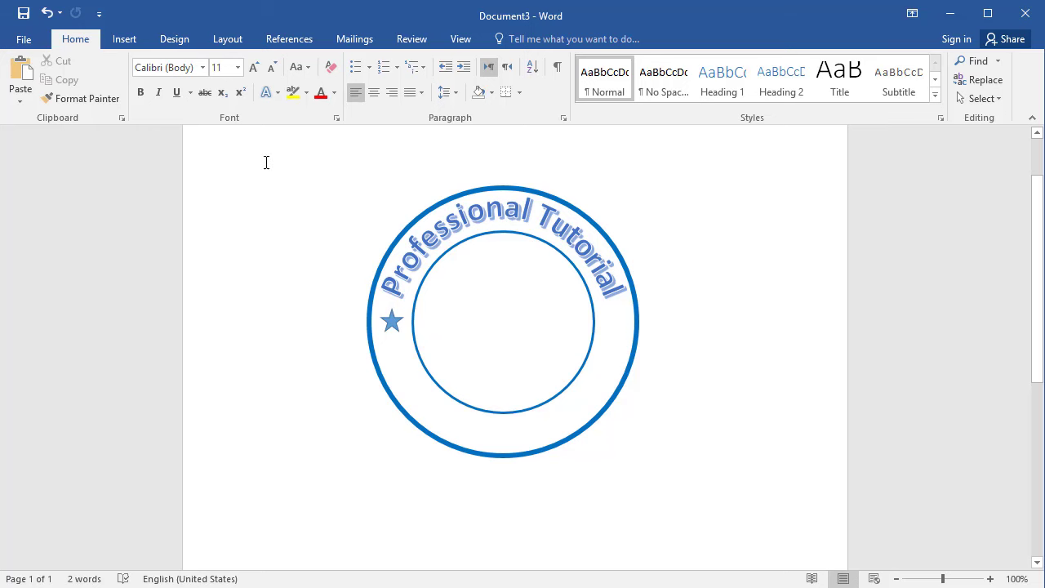
Remove the outline from the star below the "P" of the arched text
click(990, 578)
click(989, 578)
click(990, 578)
click(989, 578)
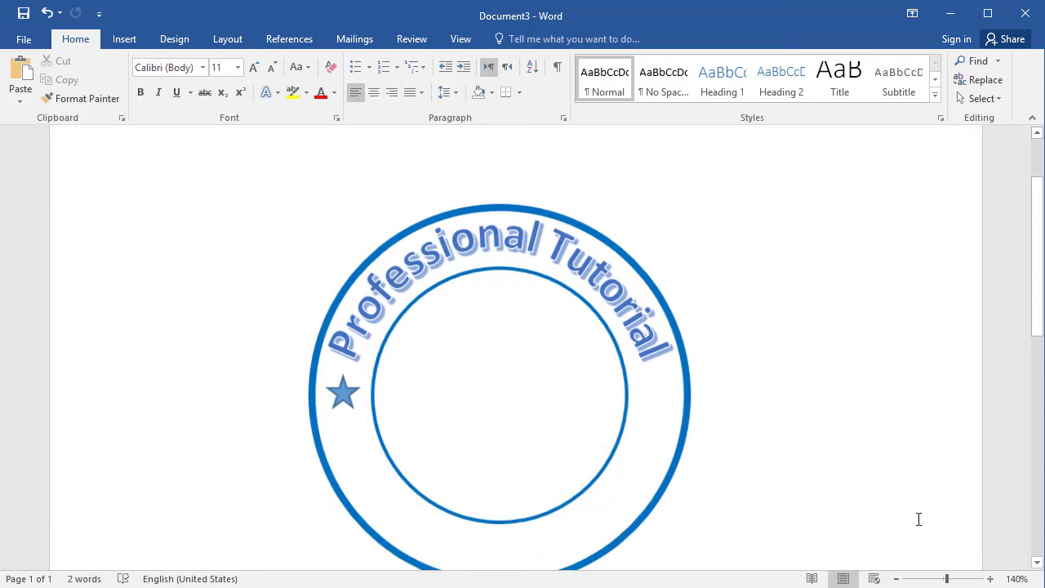
scroll(827, 448, down, 2)
click(343, 337)
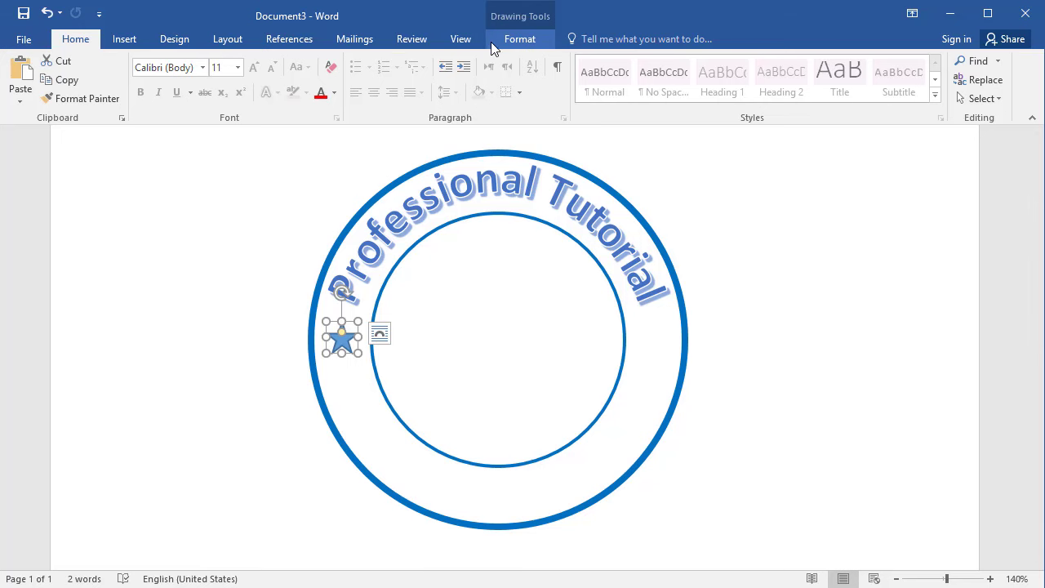
click(186, 47)
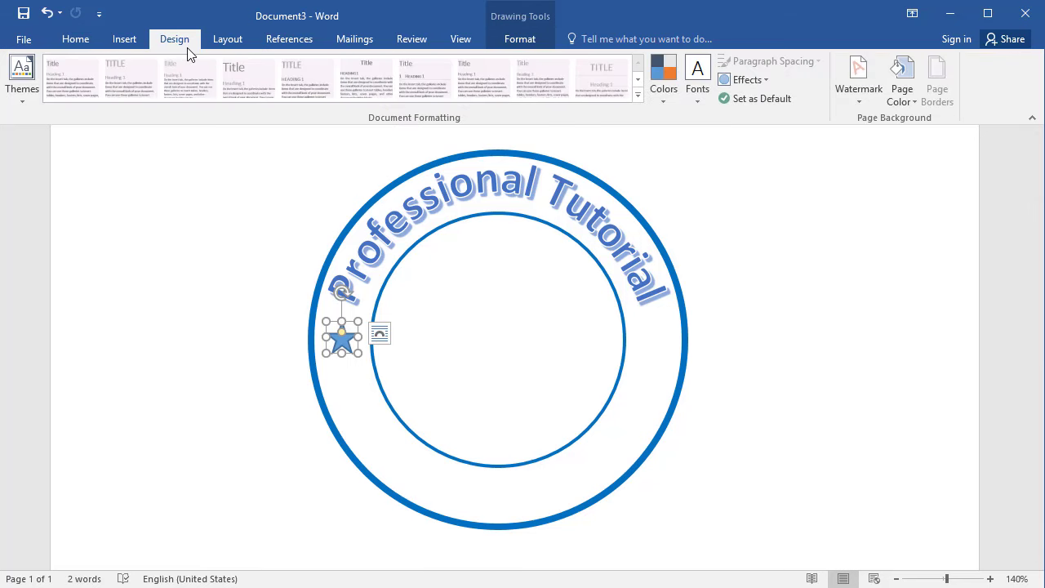
click(519, 39)
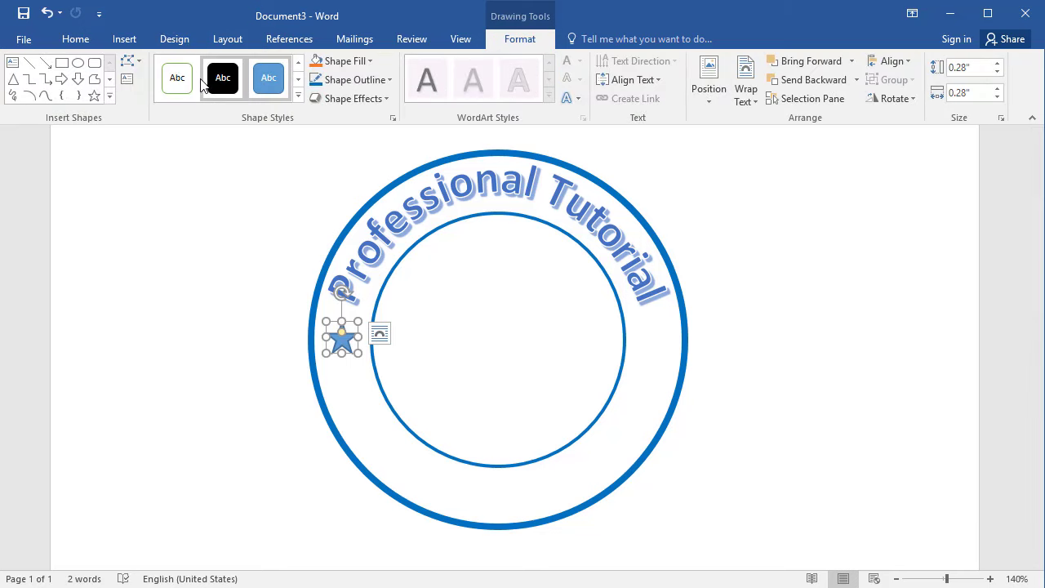
click(341, 338)
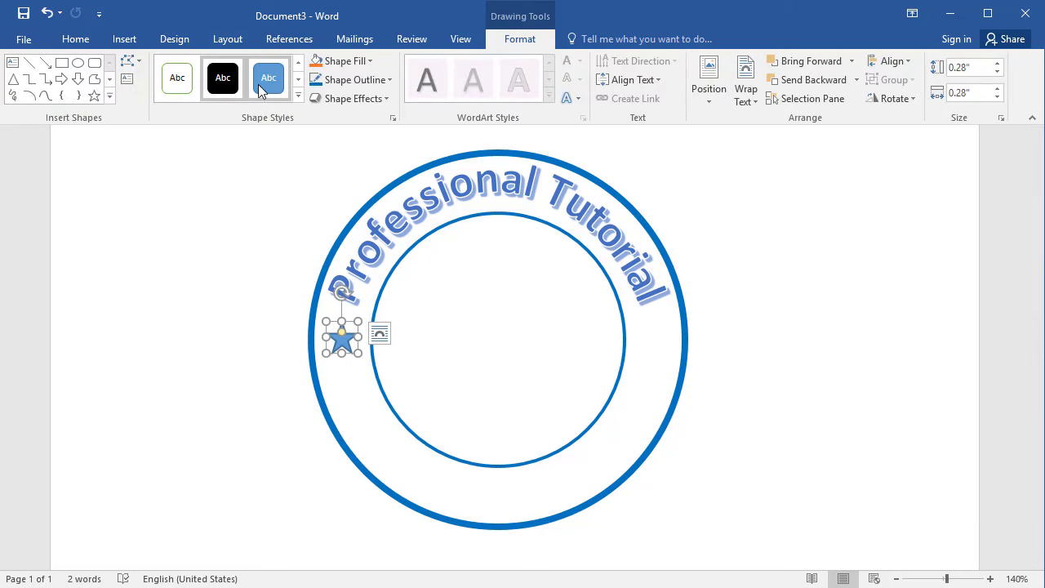
click(379, 83)
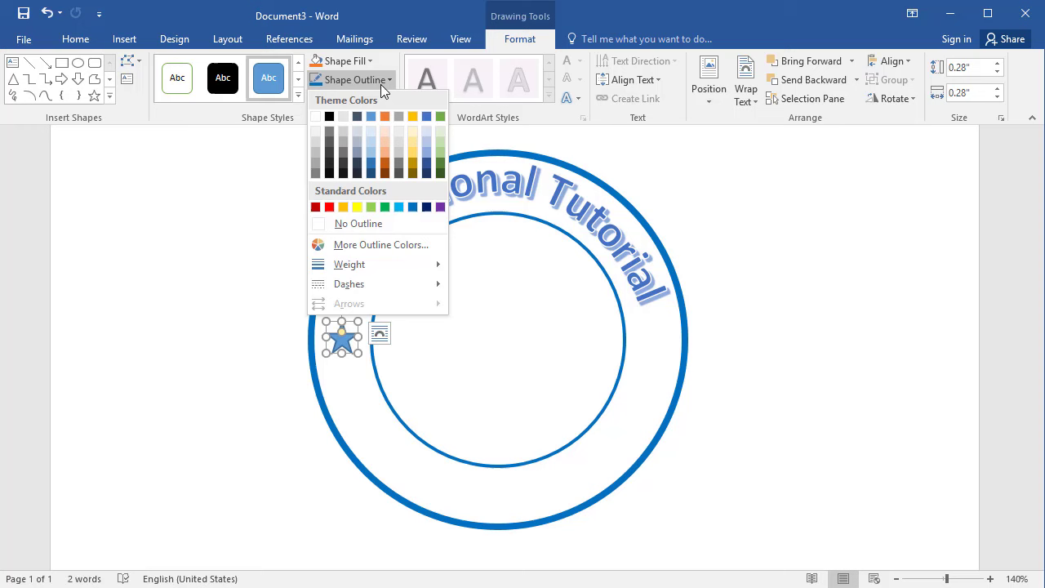
click(379, 226)
click(257, 298)
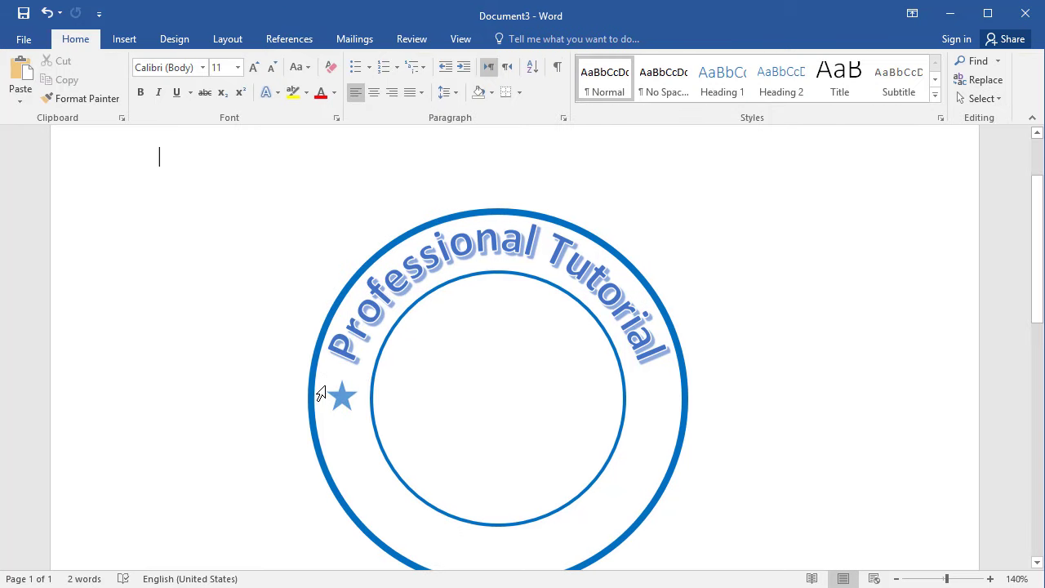
Fill the star with the standard blue that matches the two circles
scroll(320, 395, down, 1)
click(342, 344)
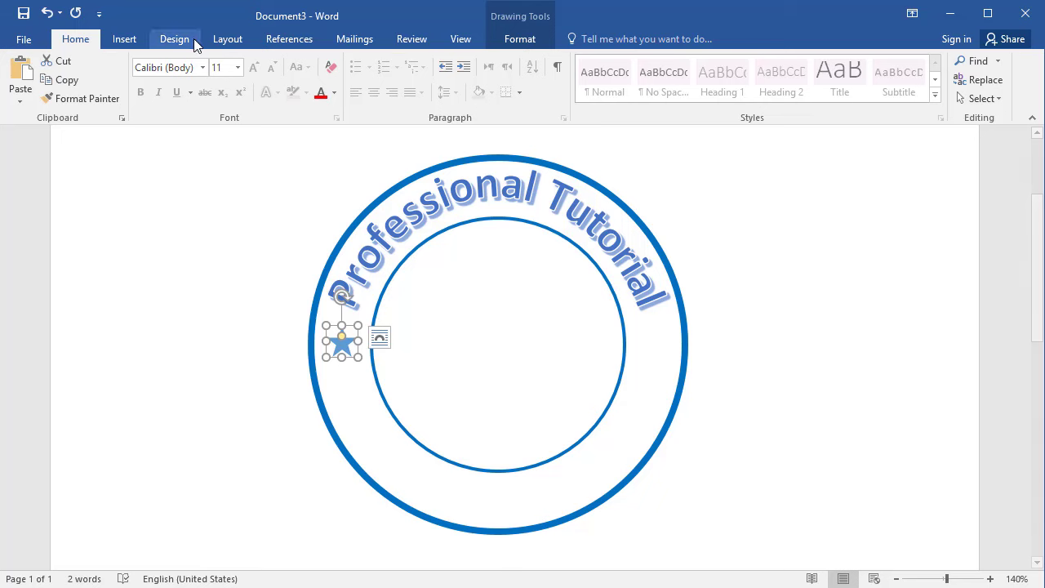
click(523, 45)
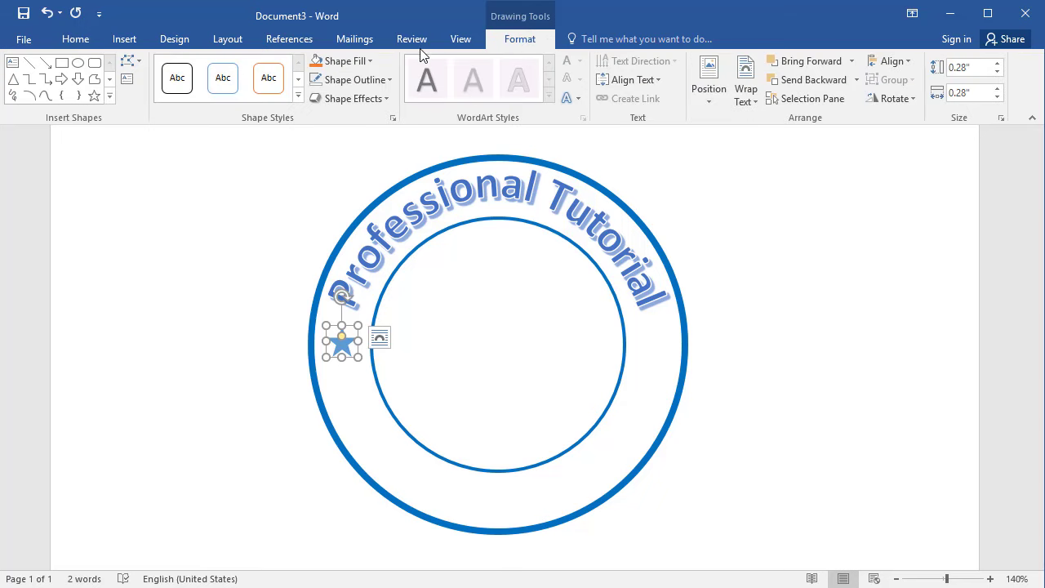
click(361, 65)
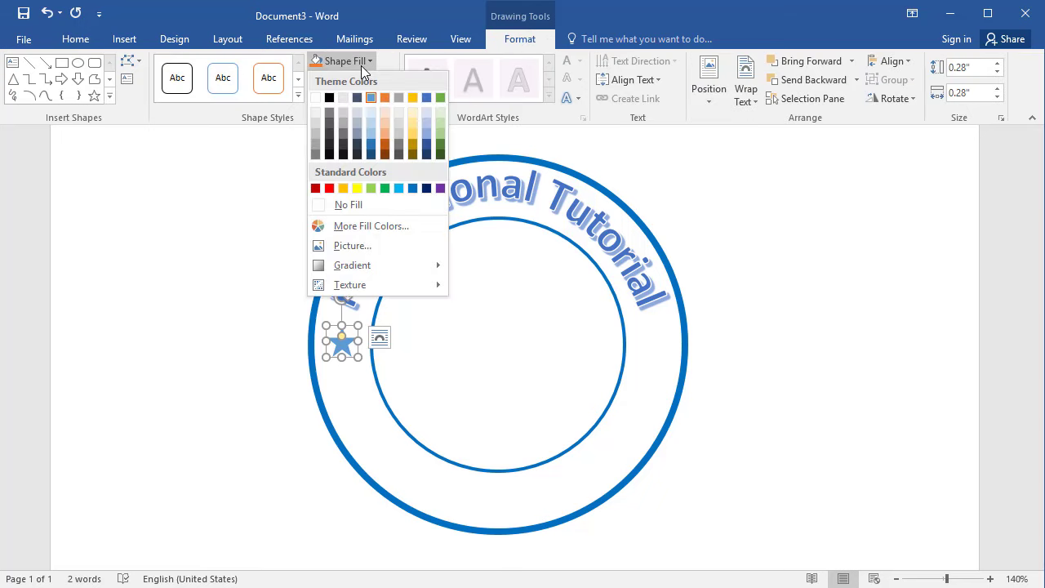
click(412, 189)
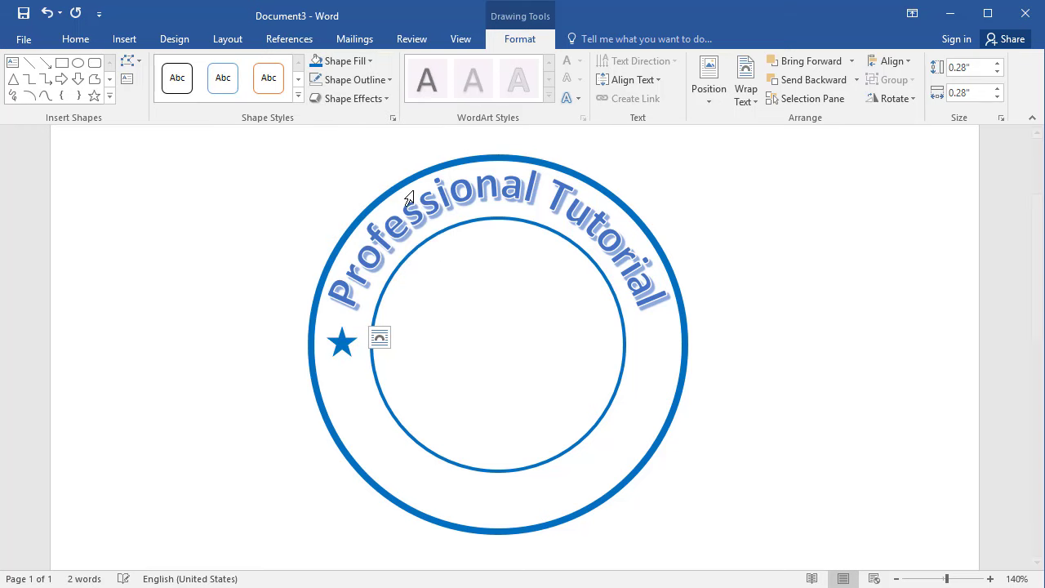
click(219, 302)
Duplicate the blue star and place the copy level with it between the circles, just below the final "l" of "Tutorial"
click(349, 401)
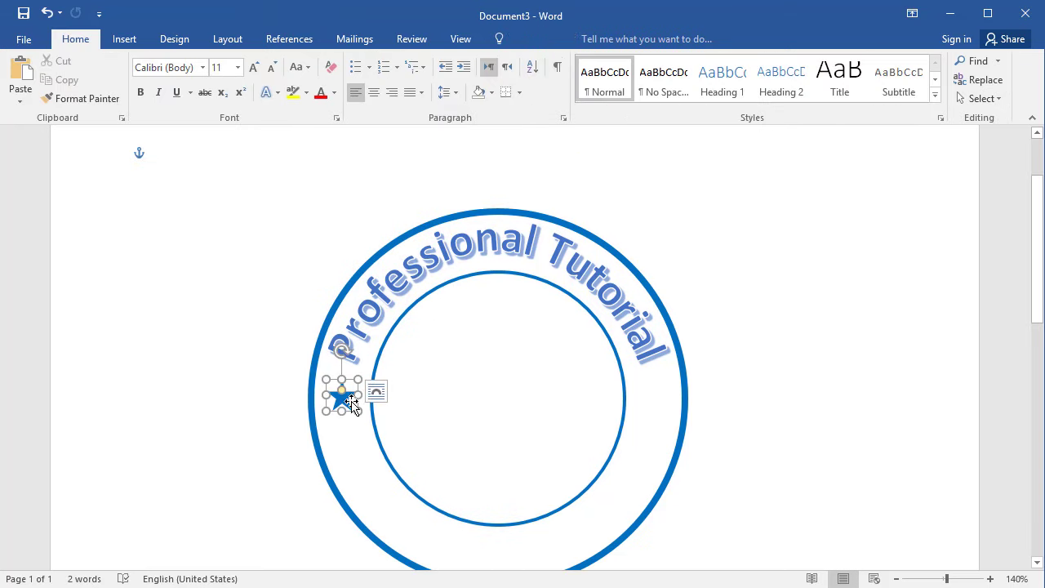
scroll(351, 403, down, 1)
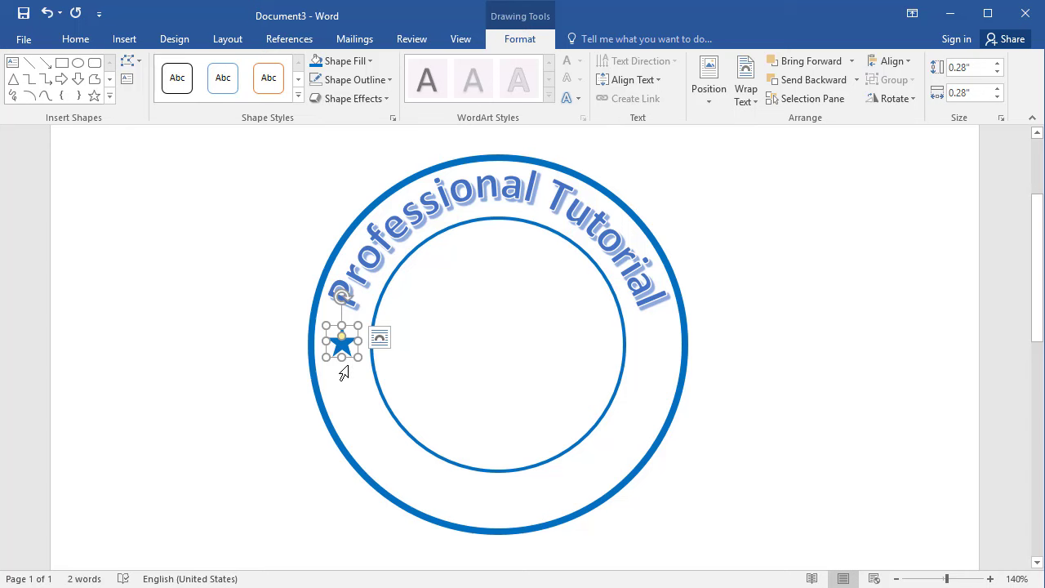
key(alt)
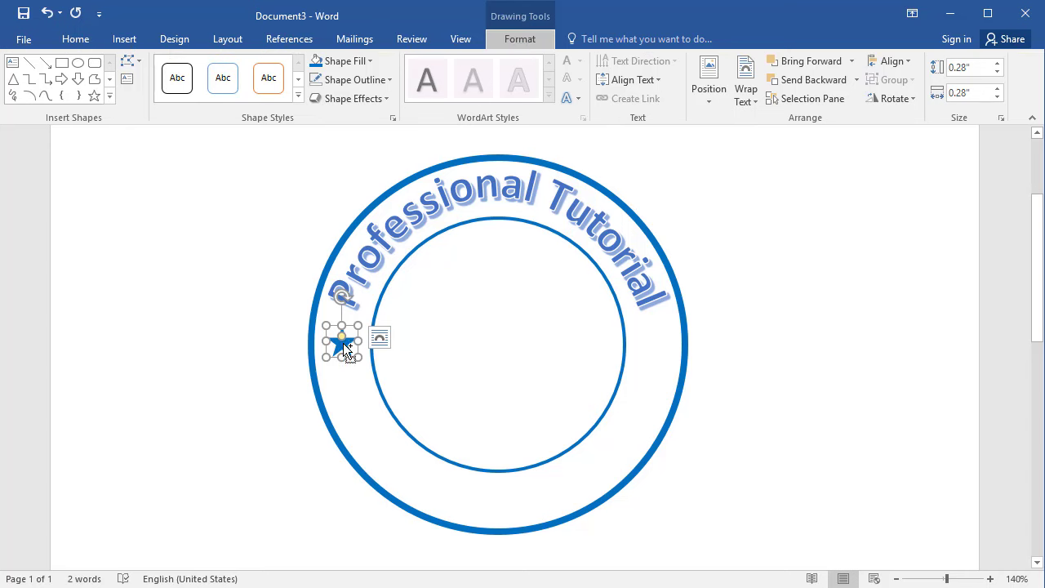
drag(348, 350, 655, 343)
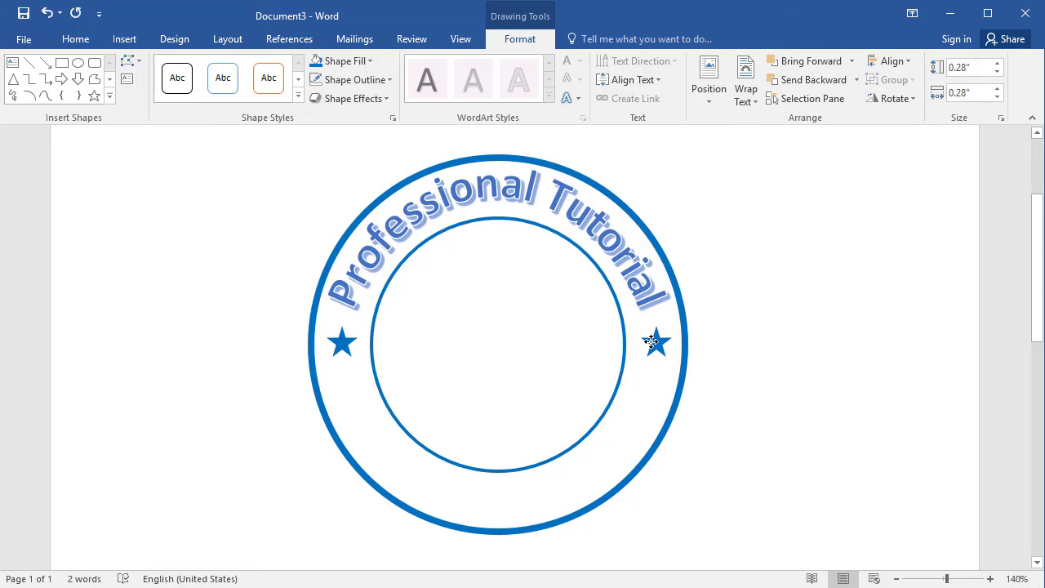
click(780, 335)
Select both stars together and show their drawing format options
scroll(783, 330, down, 2)
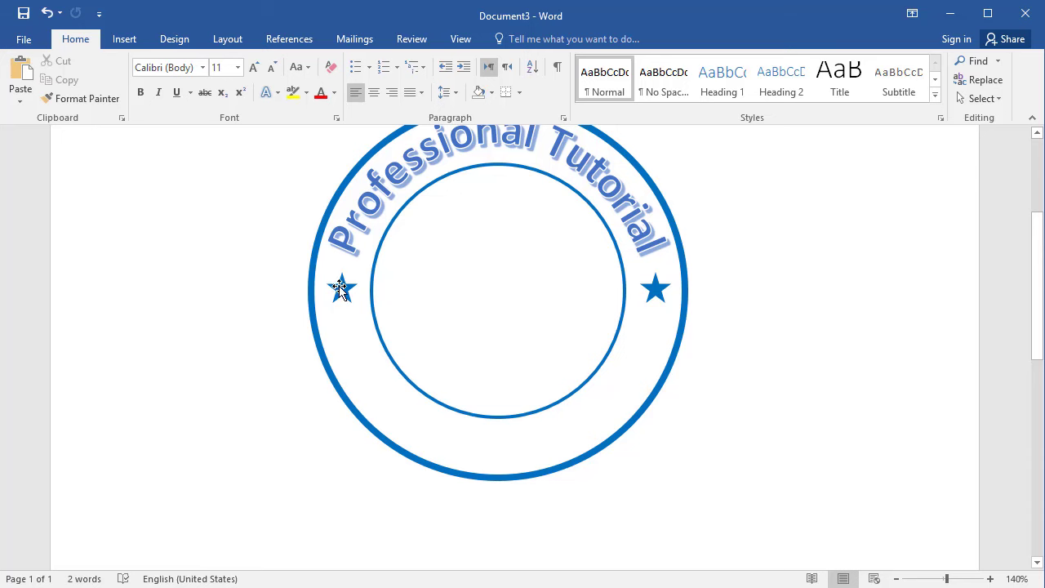
scroll(651, 298, up, 1)
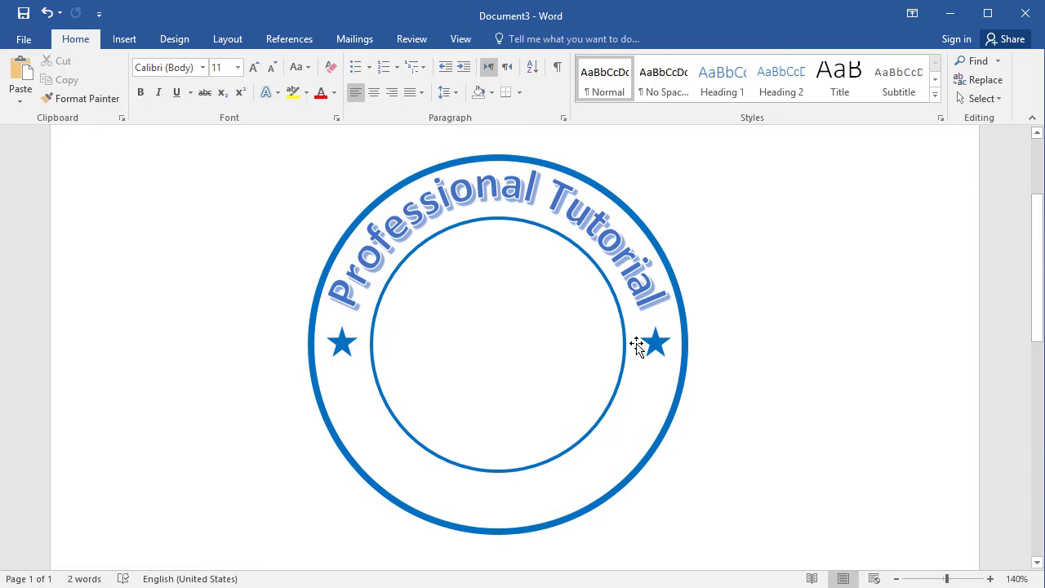
click(339, 344)
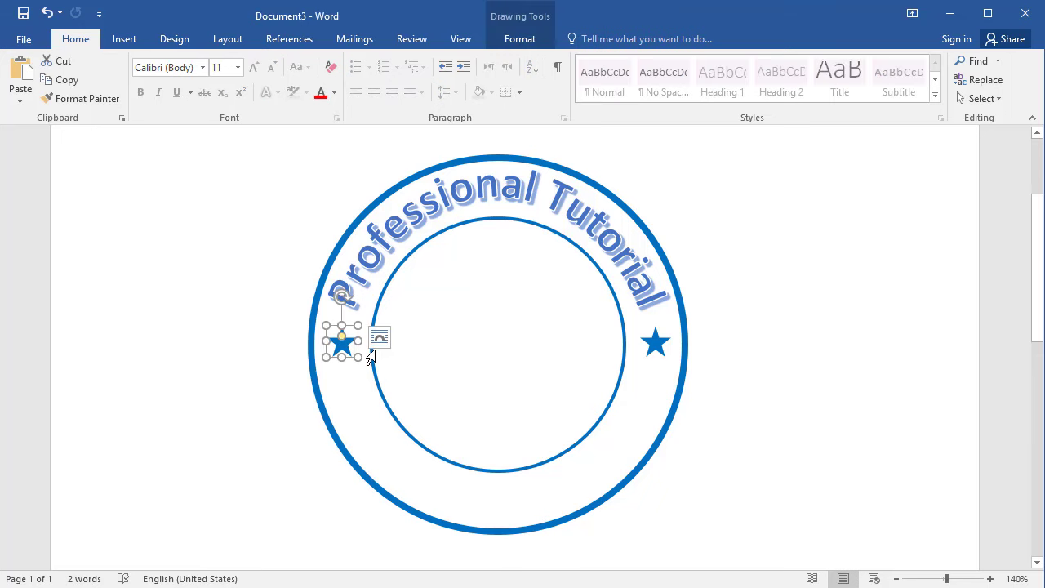
shift+click(655, 343)
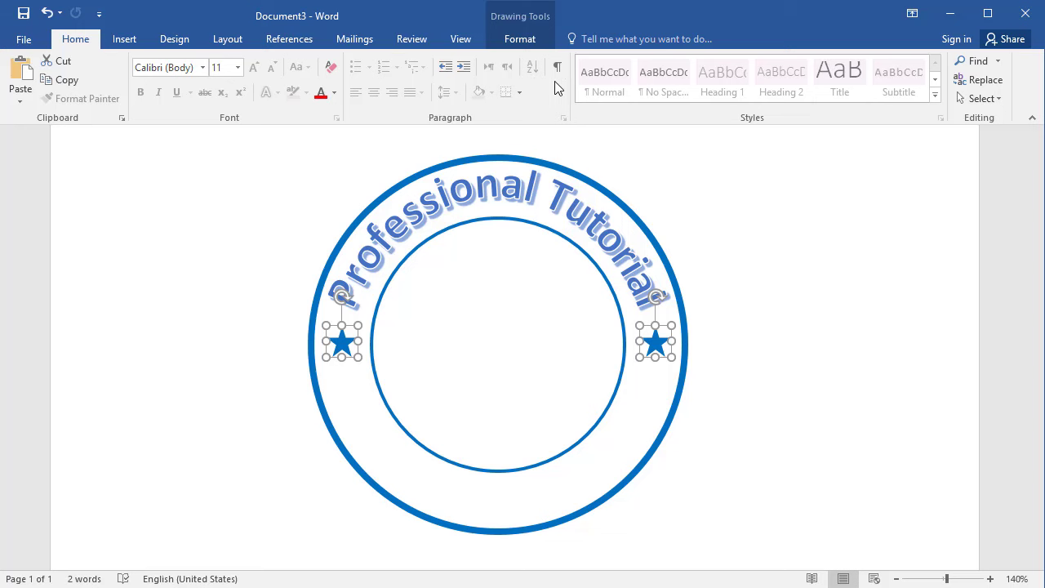
click(187, 48)
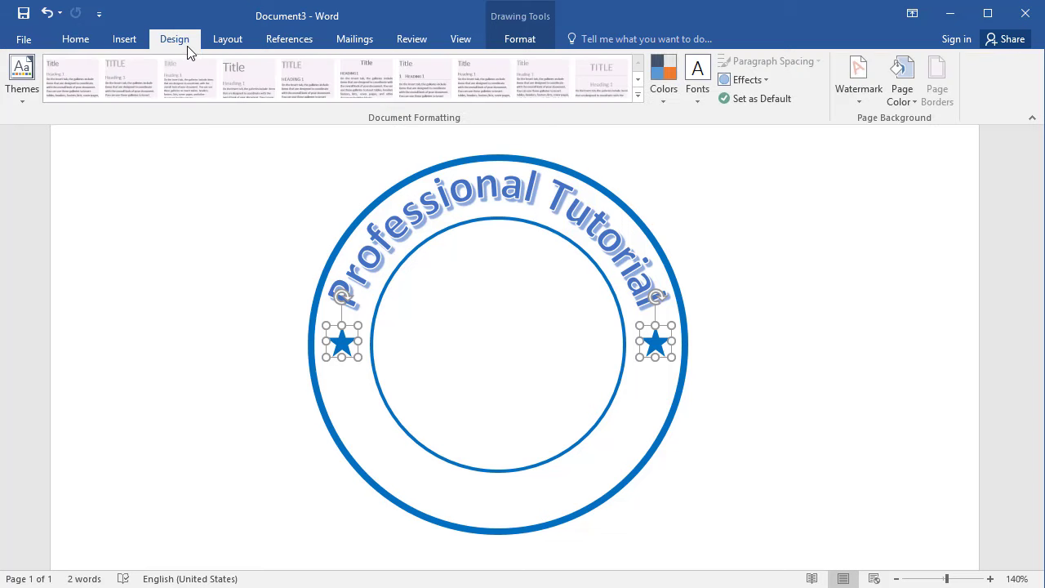
click(139, 40)
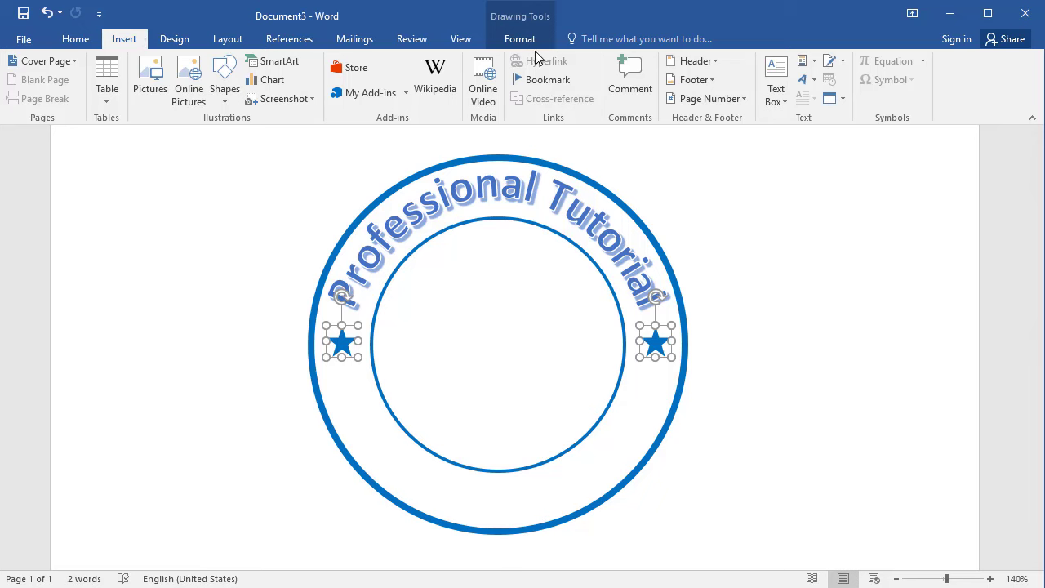
click(456, 39)
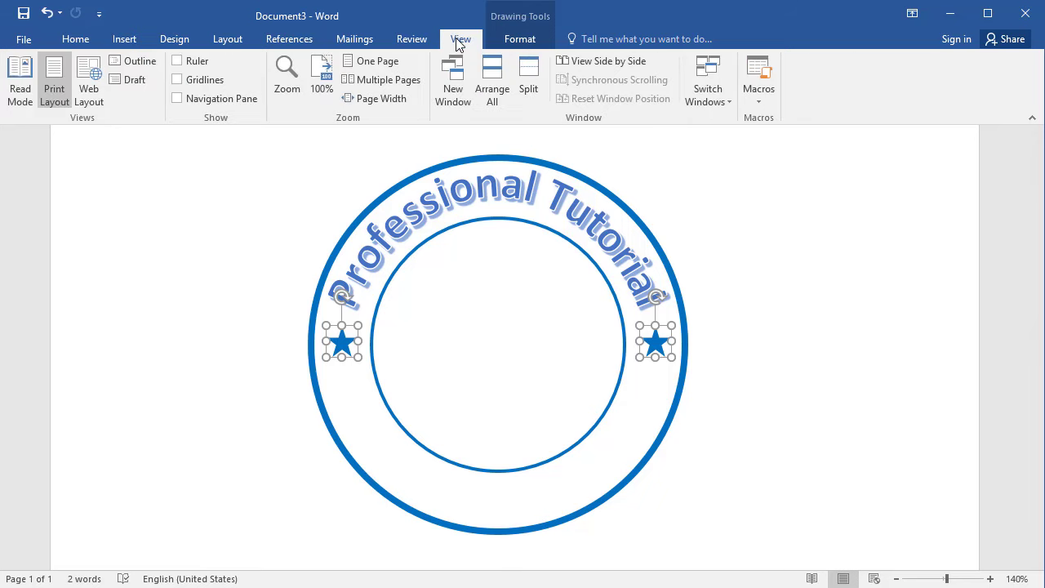
click(519, 40)
click(909, 62)
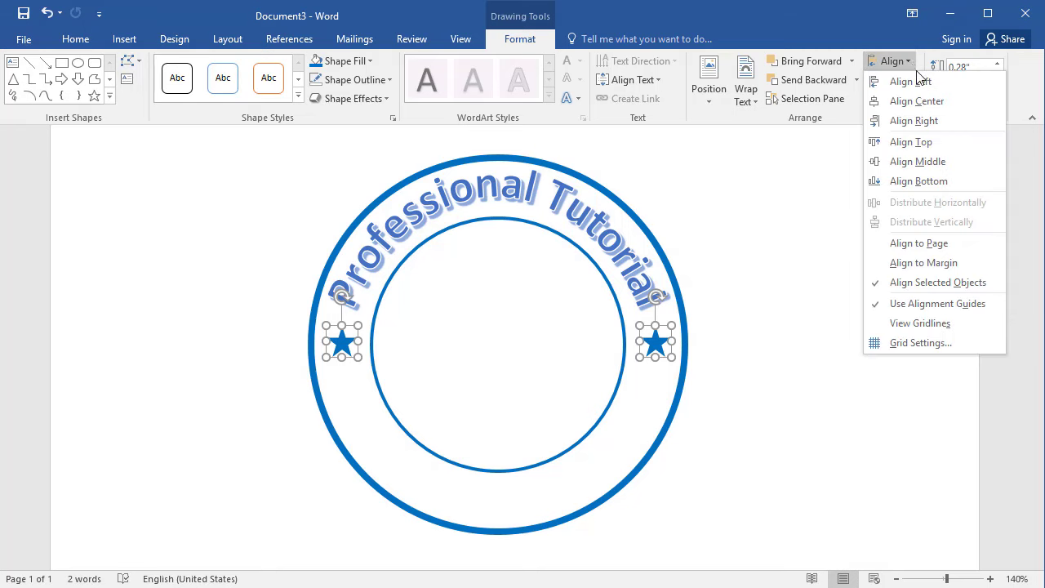
click(925, 103)
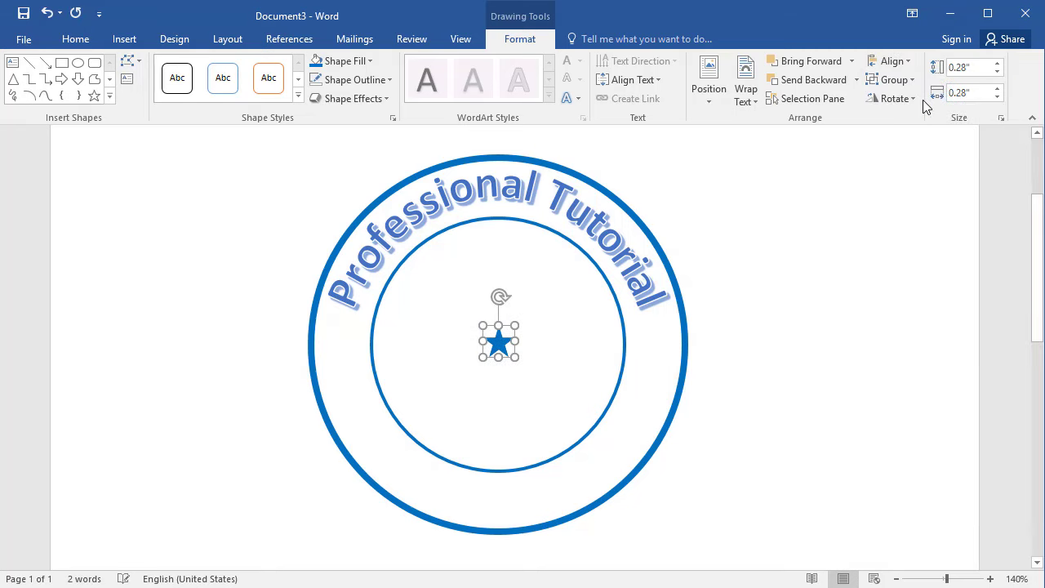
key(ctrl+z)
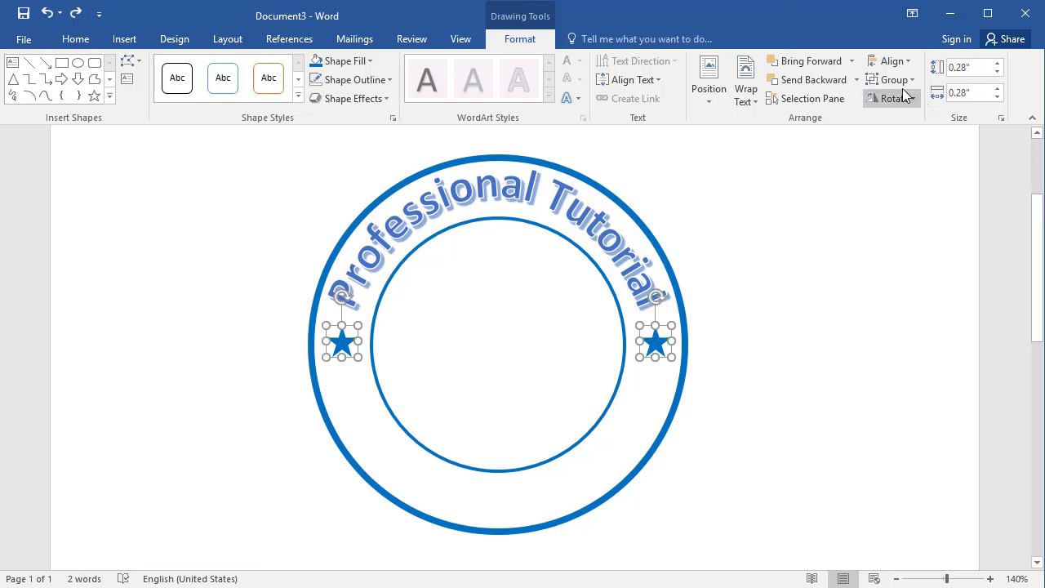
Align the two selected stars with each other using Align Middle, and deselect them
click(892, 62)
click(918, 162)
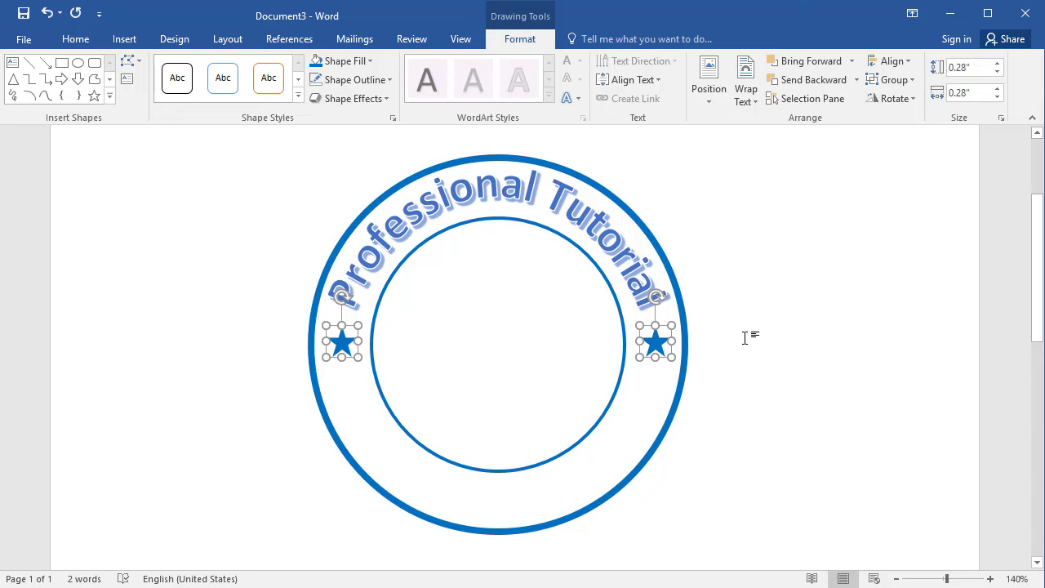
click(711, 327)
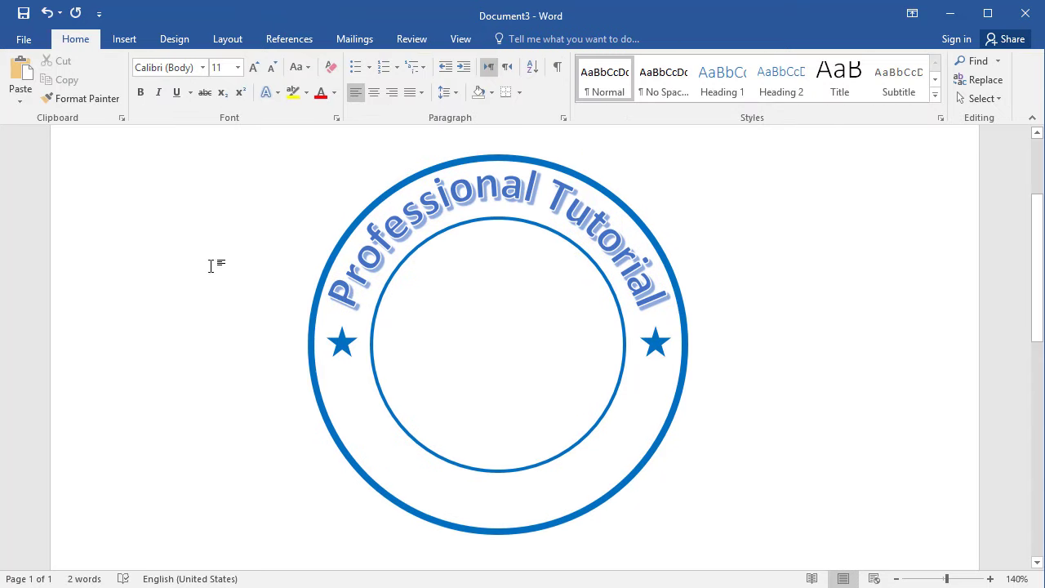
Enter the text "PT" in the empty paragraph above the circles
click(378, 258)
click(222, 249)
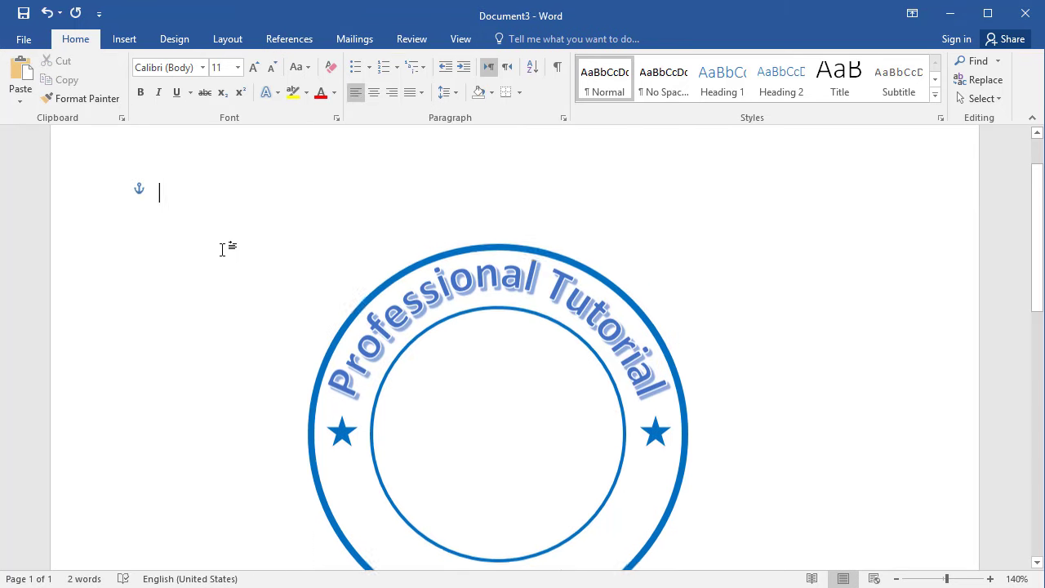
scroll(222, 247, up, 2)
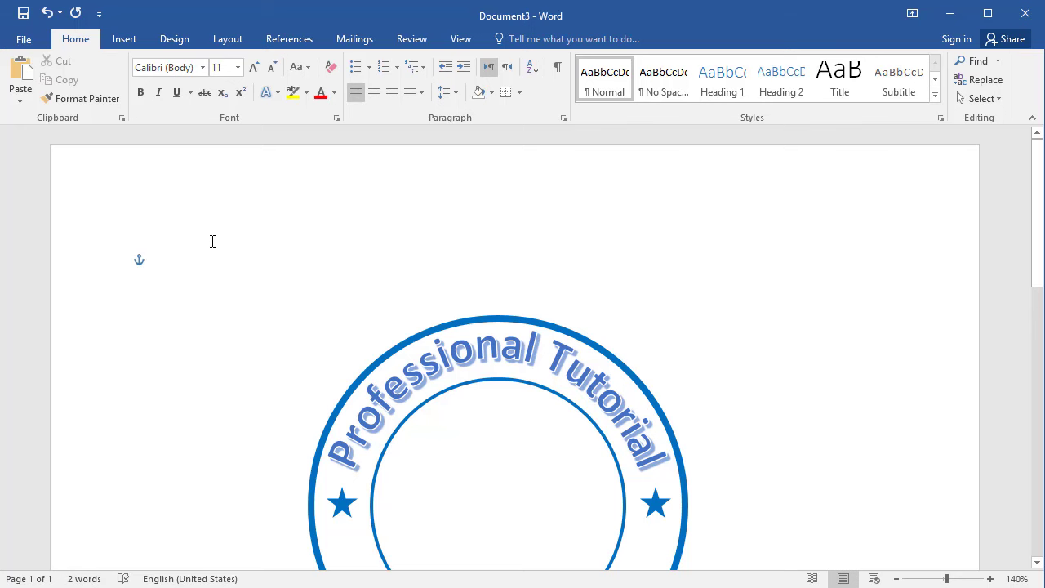
text(PT)
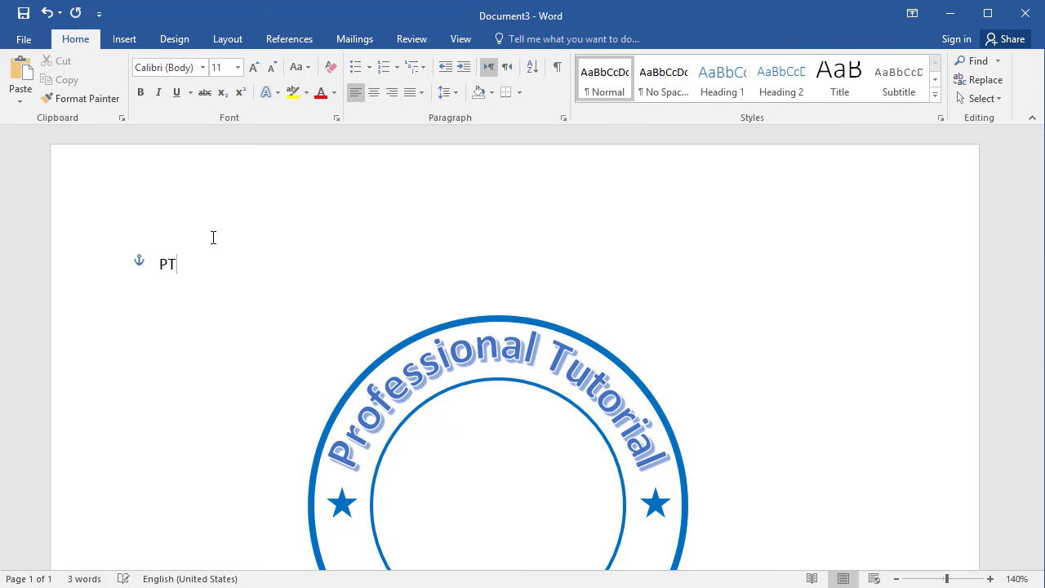
Convert the "PT" text above the circles into WordArt using the blue gradient style with reflection
scroll(220, 207, down, 2)
mouse_move(177, 209)
mouse_down()
mouse_move(162, 208)
mouse_move(177, 209)
mouse_up()
click(173, 214)
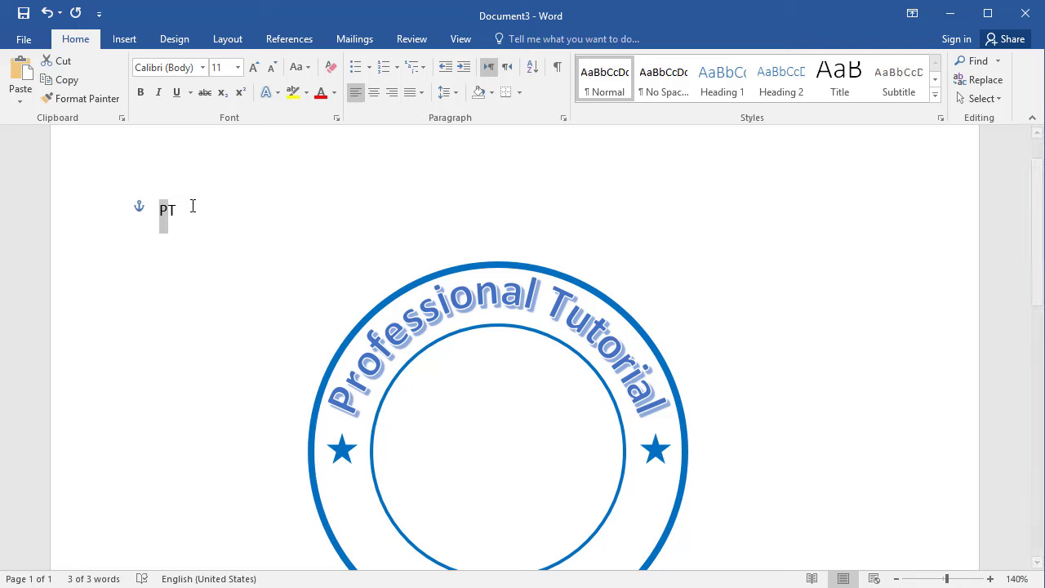
key(ctrl+a)
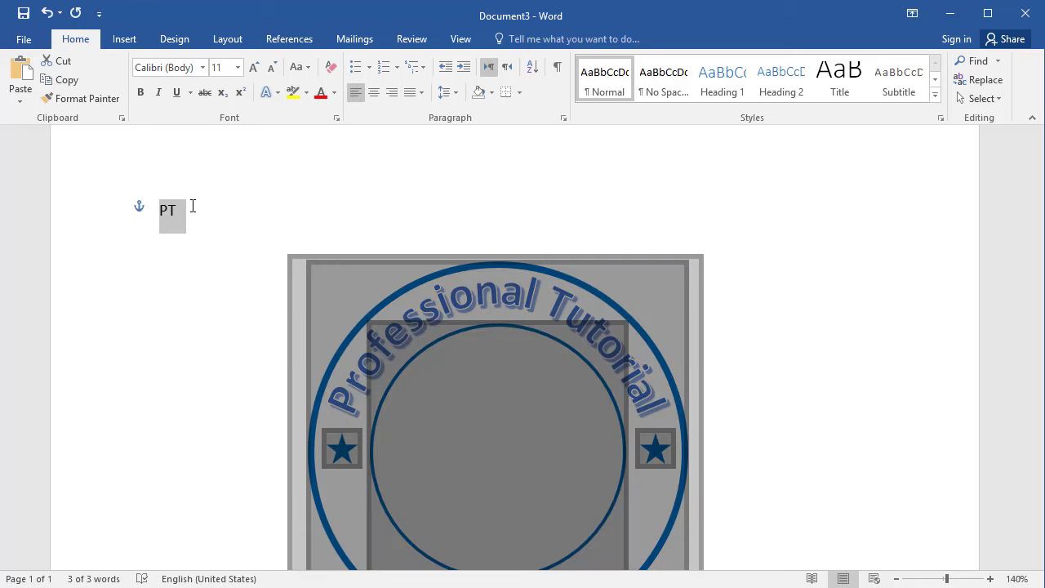
key(shift+Left)
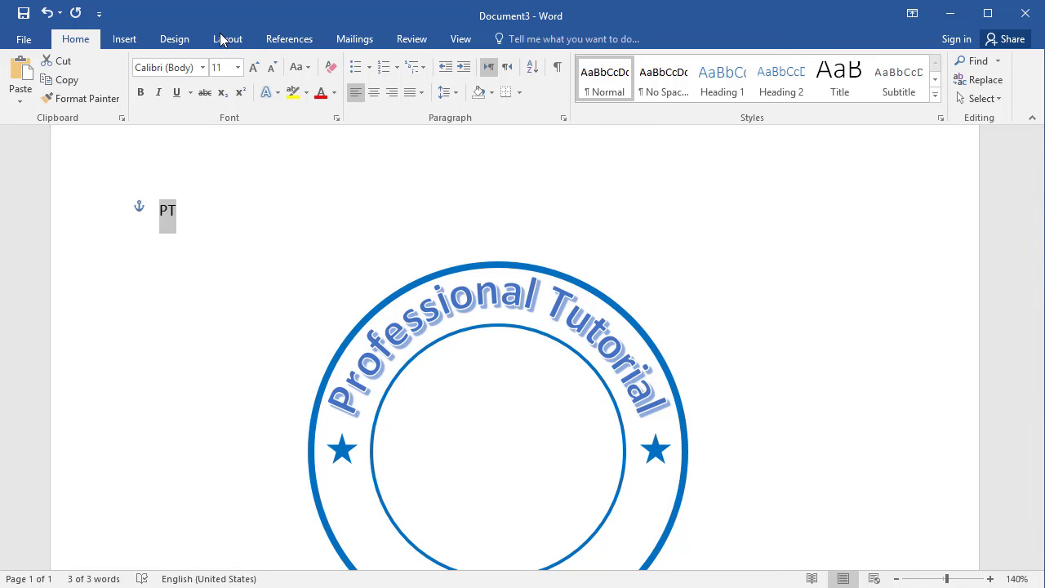
click(125, 38)
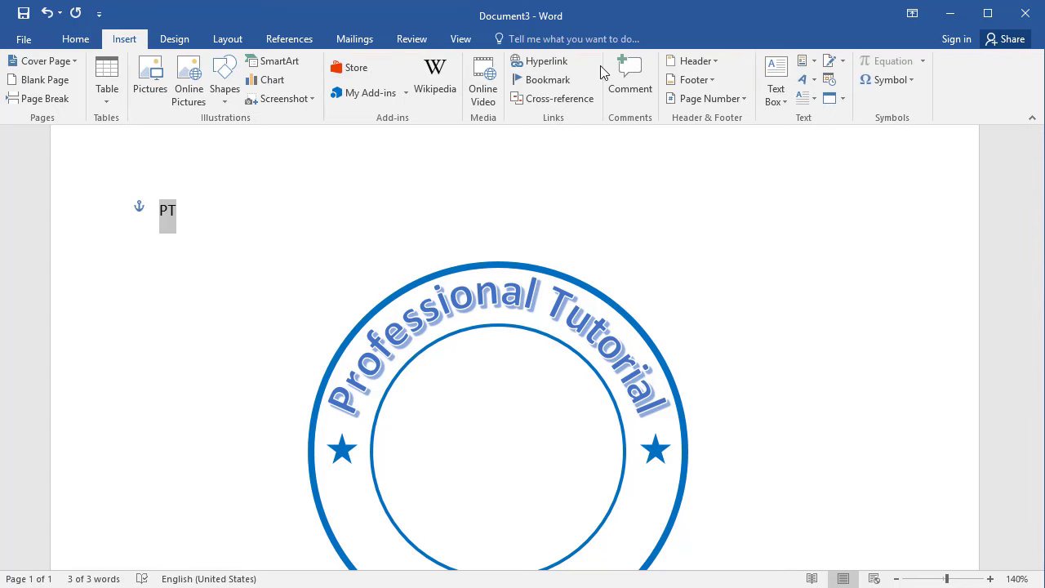
click(815, 79)
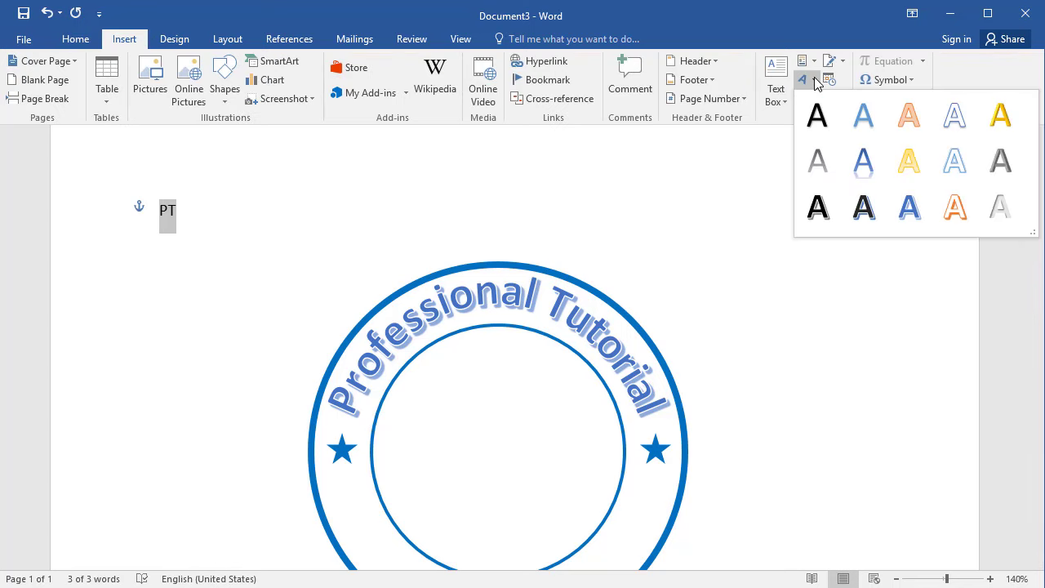
click(863, 178)
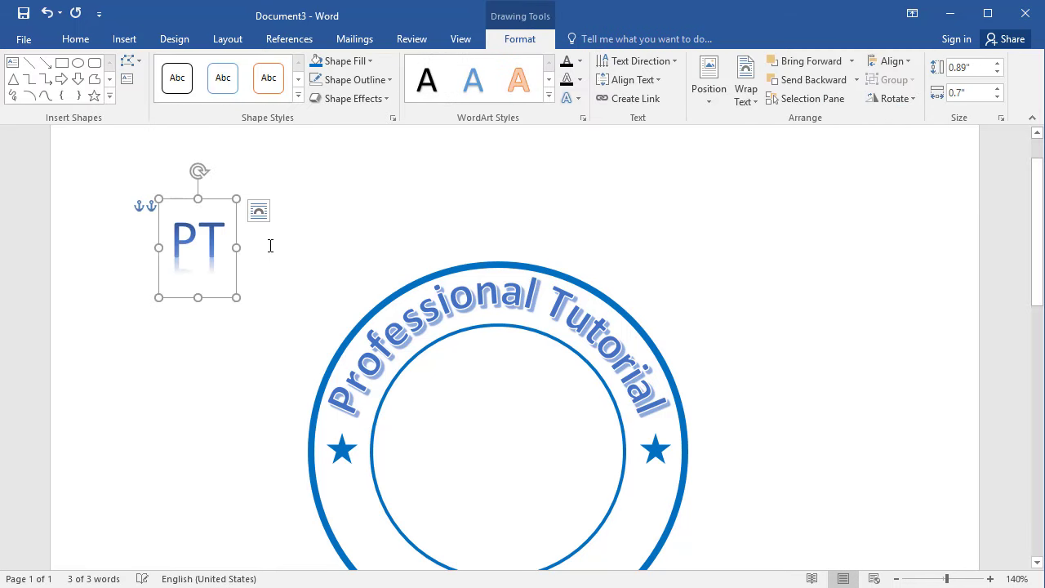
Set the "PT" WordArt's font size to 48 and enlarge its box to about 1.06" high by 1.04" wide
mouse_move(241, 303)
mouse_down()
mouse_move(284, 340)
mouse_move(250, 291)
mouse_move(252, 316)
mouse_up()
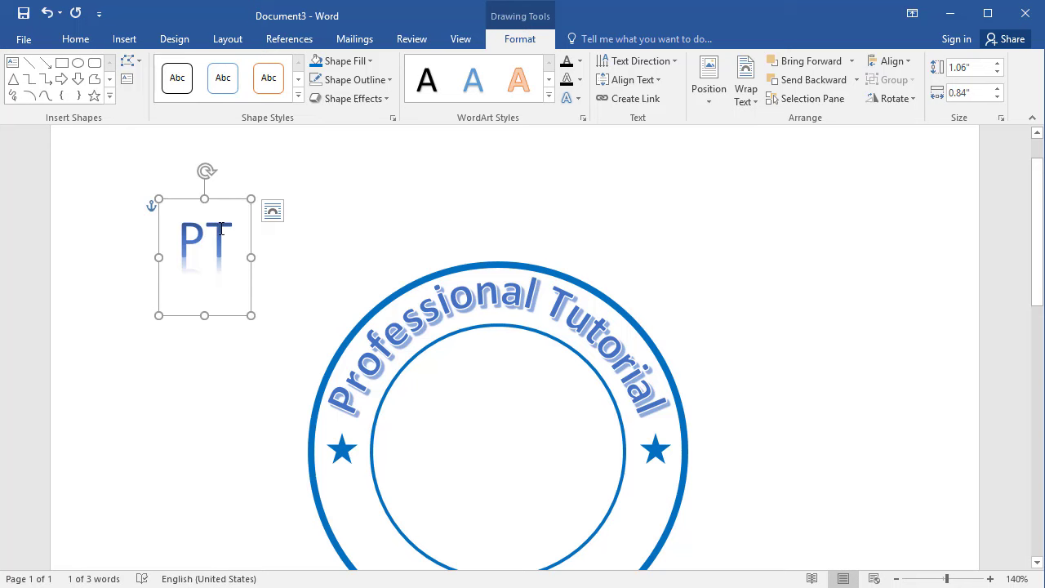
click(226, 237)
double_click(204, 231)
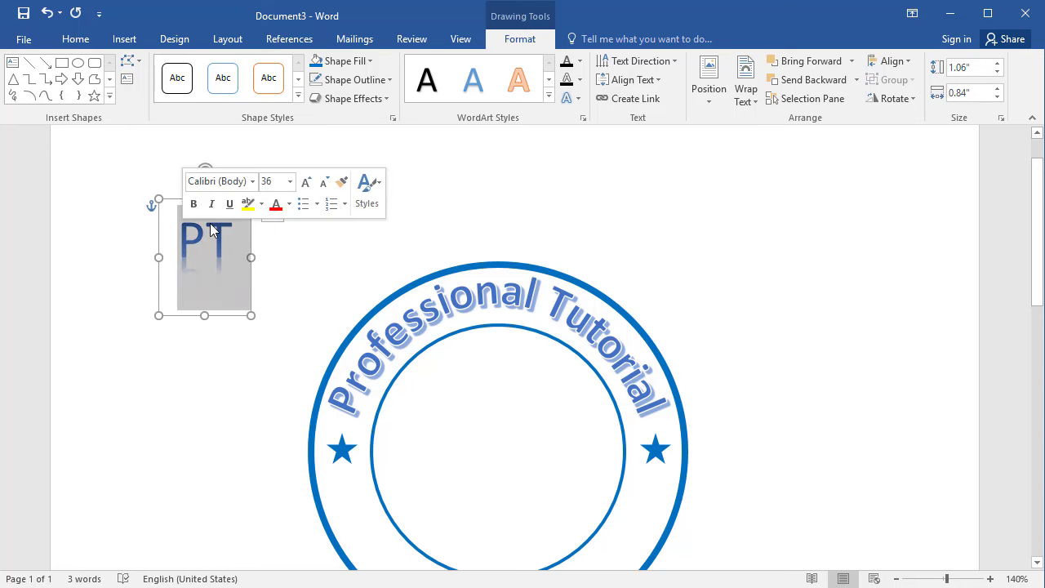
click(289, 181)
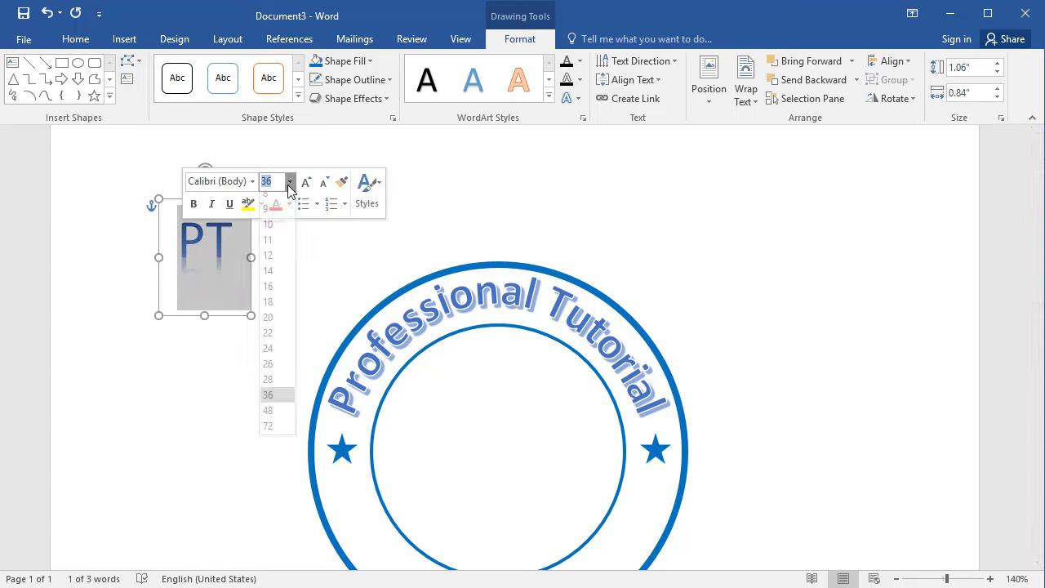
click(271, 411)
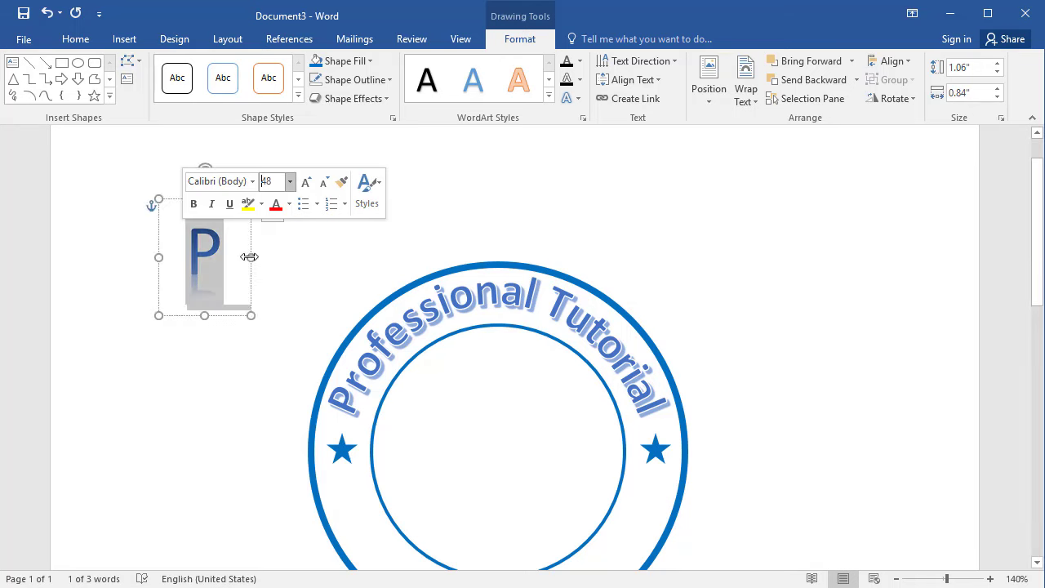
drag(249, 256, 273, 256)
Try to move the "PT" WordArt directly into the centre of the inner circle, and undo the move
drag(229, 202, 512, 398)
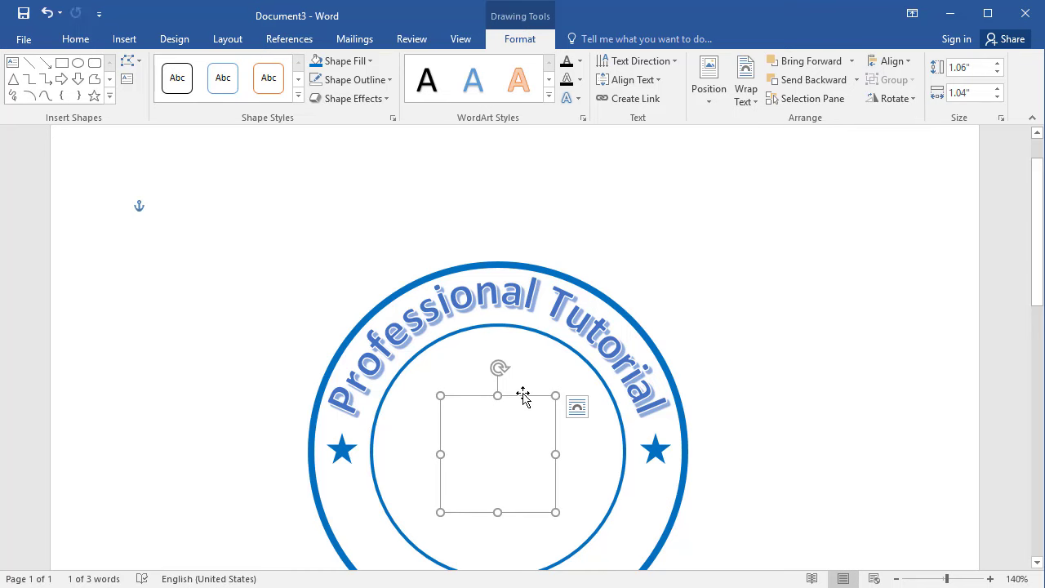
scroll(499, 396, down, 1)
right_click(496, 396)
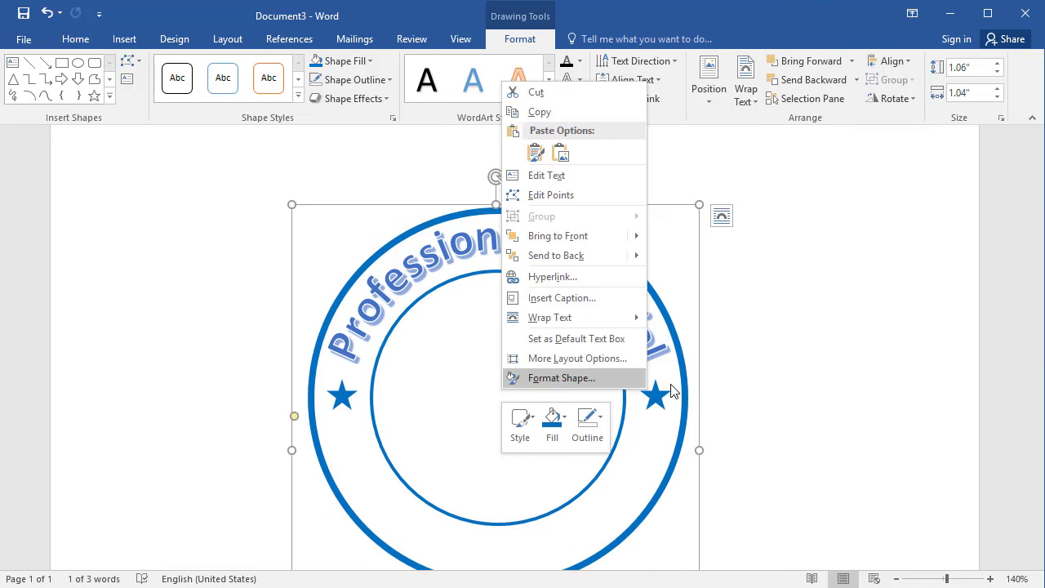
key(Escape)
key(ctrl+z)
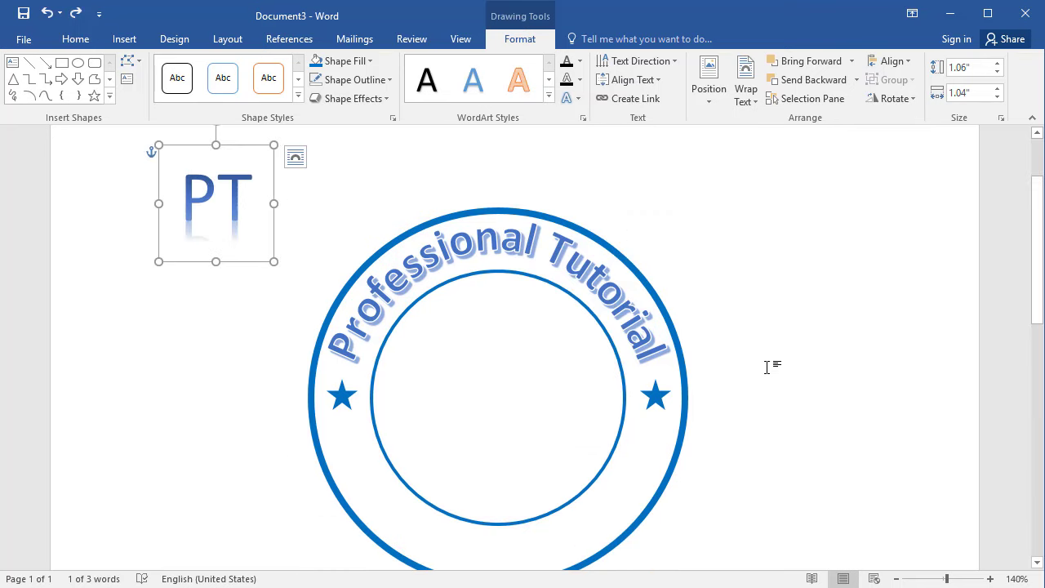
Cut the "PT" WordArt, paste it back and place the pasted copy in the centre of the inner circle
key(Delete)
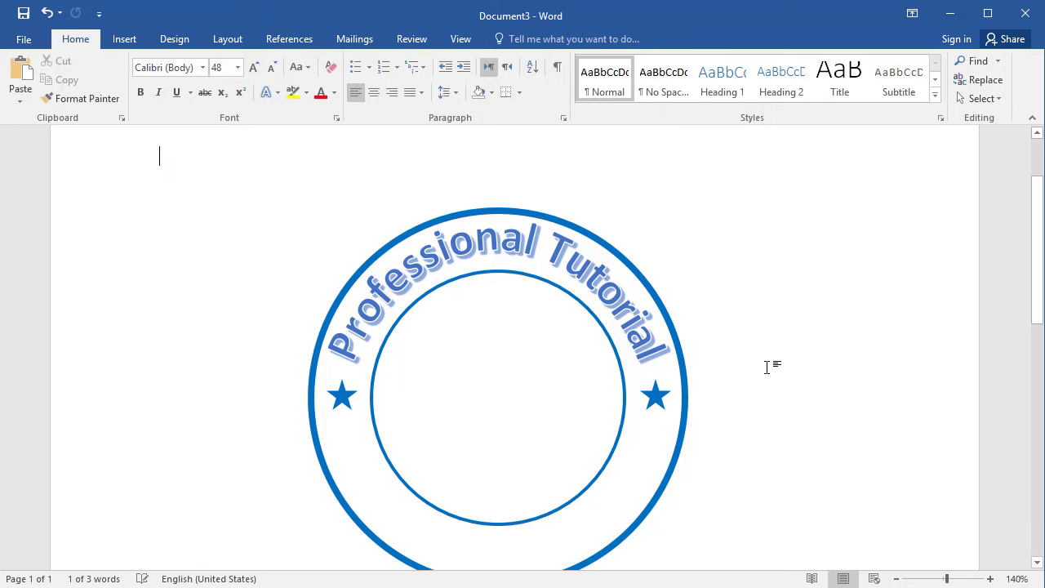
key(ctrl+z)
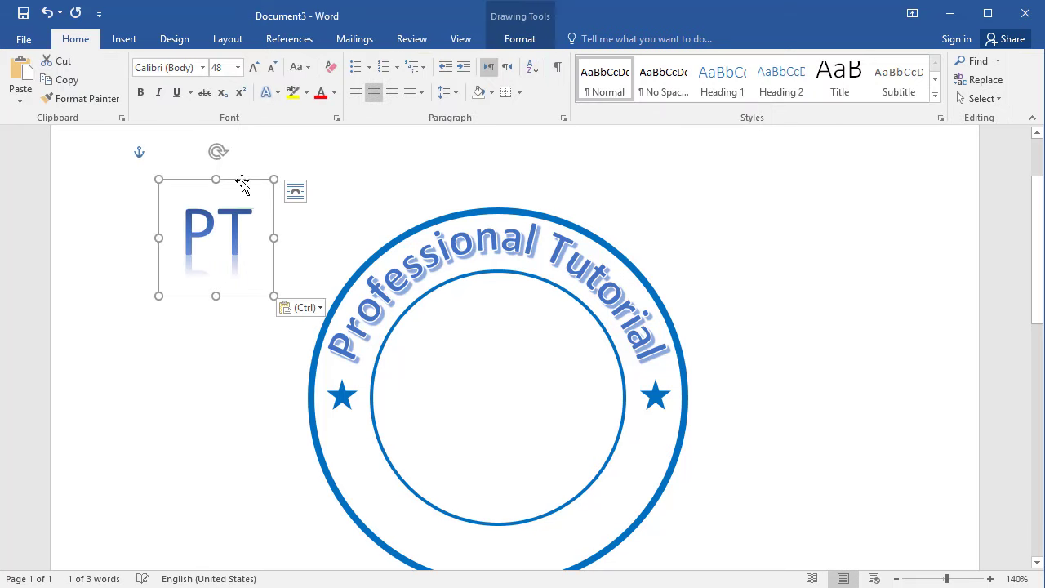
drag(240, 182, 525, 338)
click(835, 335)
scroll(835, 338, down, 3)
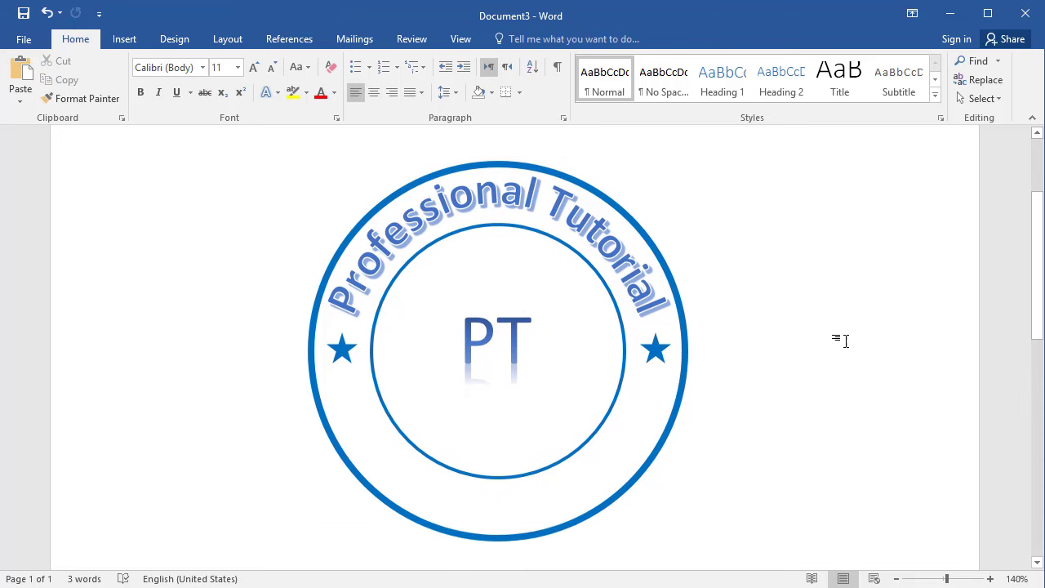
Enlarge the "PT" WordArt's text box to make room for bigger letters and recentre it within the inner circle
click(497, 278)
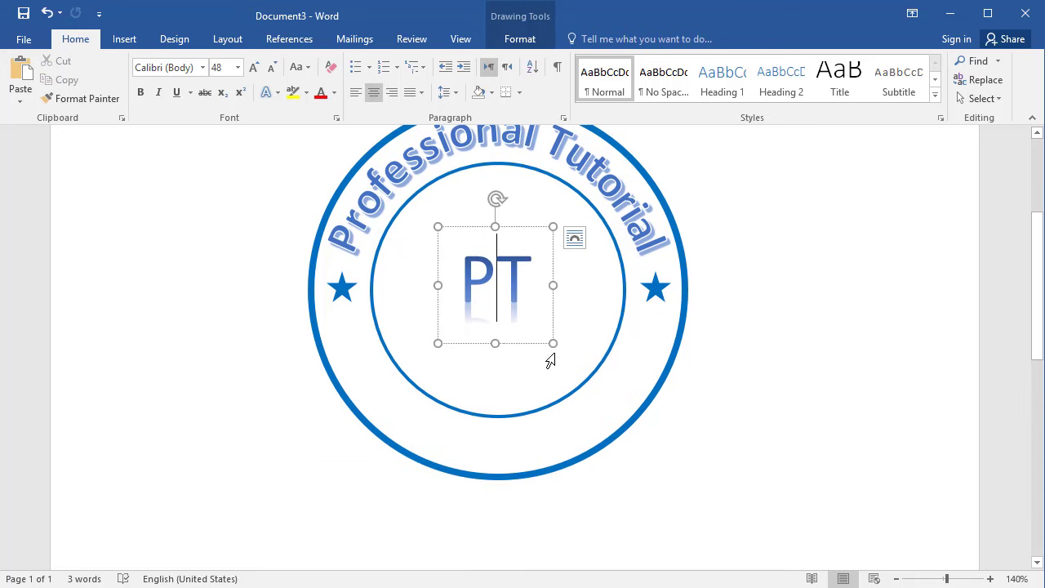
drag(552, 343, 599, 390)
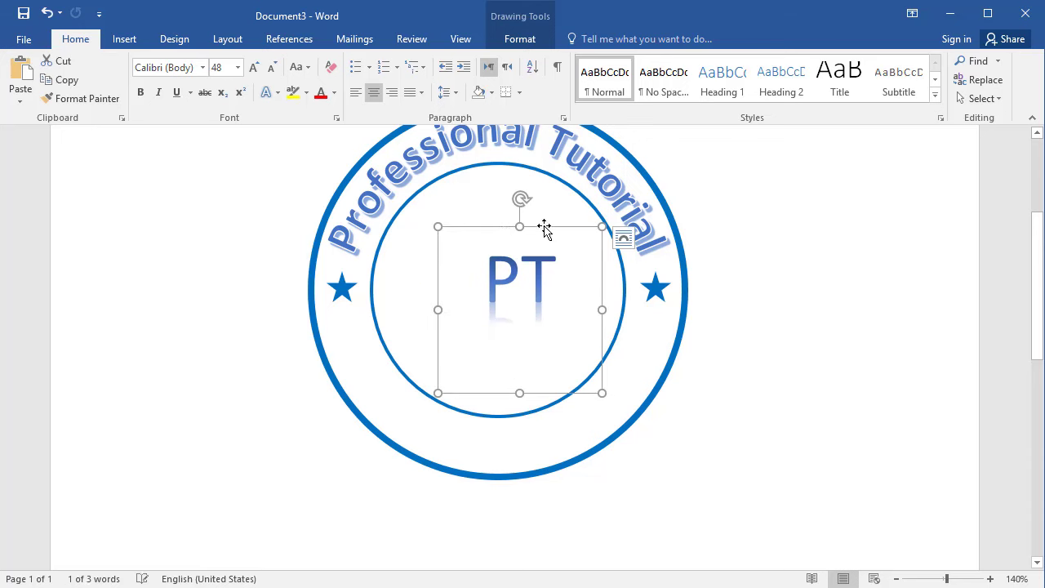
drag(544, 226, 519, 206)
Set the font size of the "PT" WordArt text to 72 and deselect it
click(523, 257)
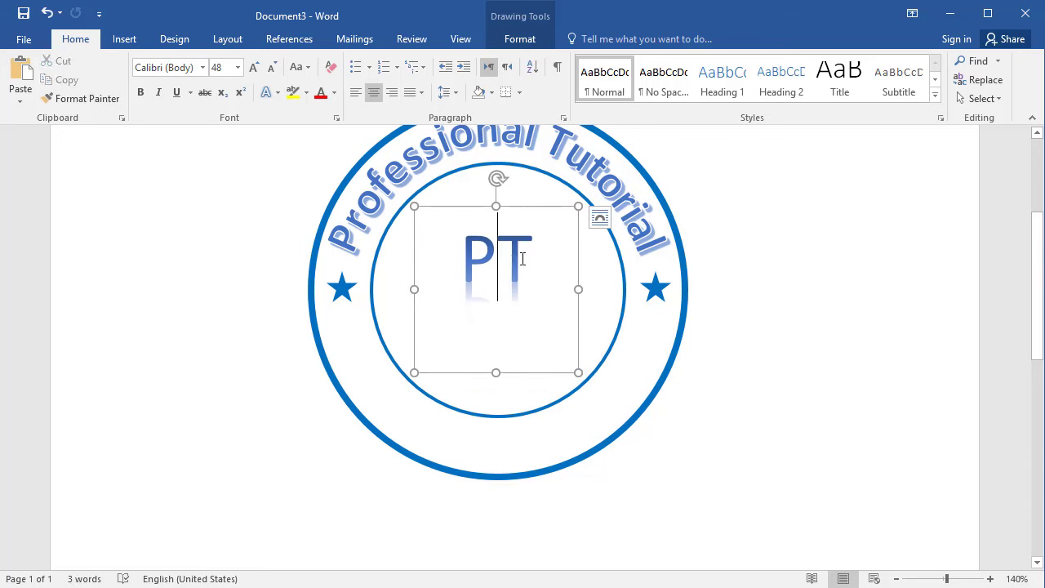
drag(536, 256, 466, 258)
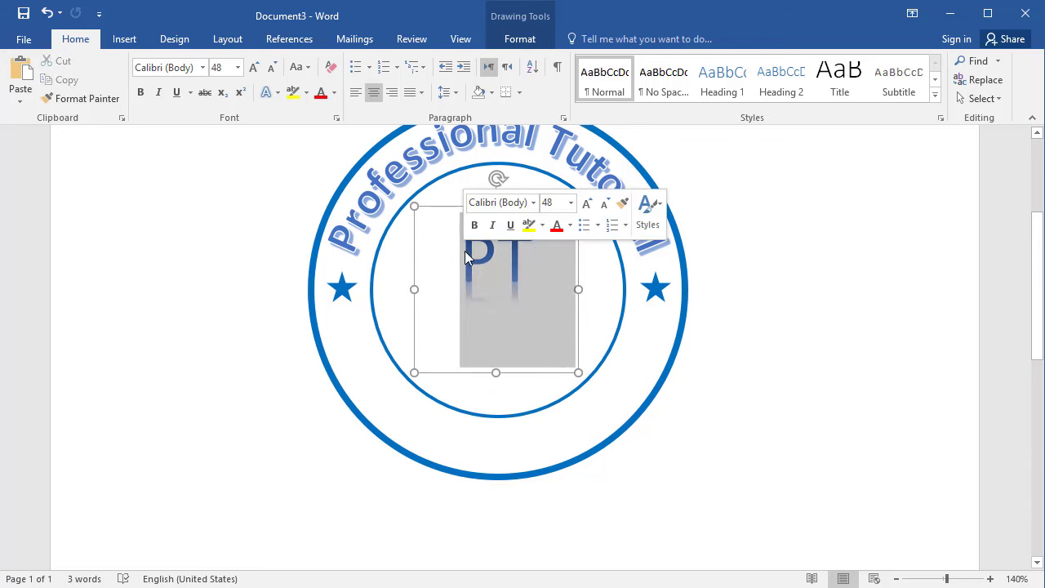
click(570, 203)
click(549, 454)
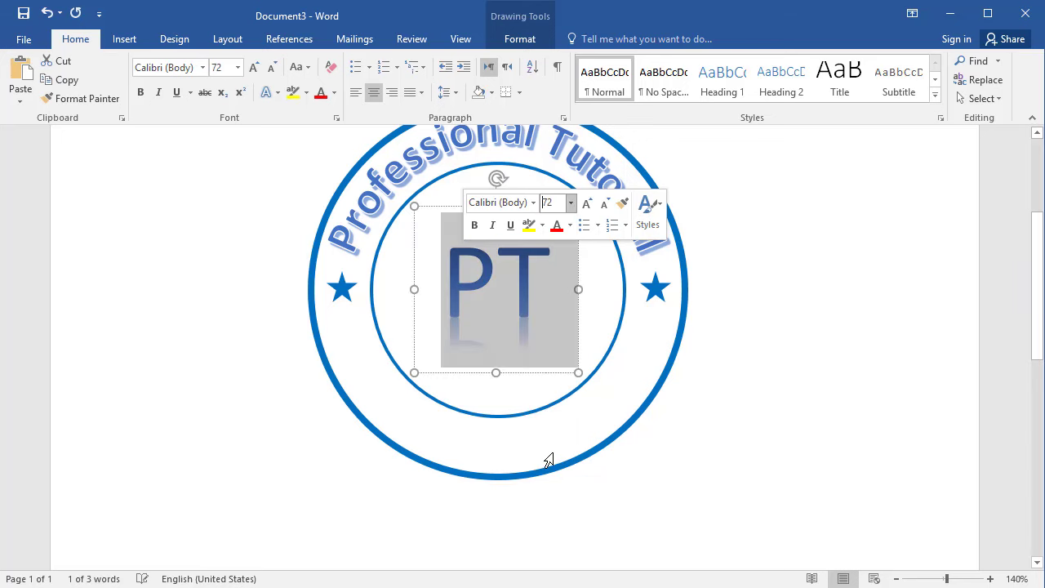
click(764, 329)
scroll(763, 329, down, 3)
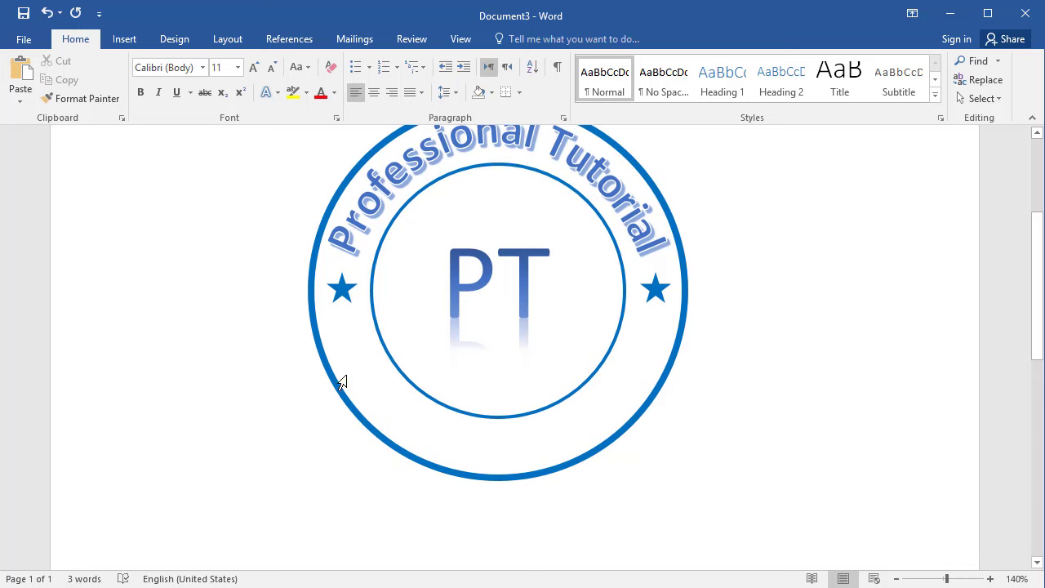
Enter the text "Free Online Tutorial World Wide" in the empty paragraph above the circles
click(339, 292)
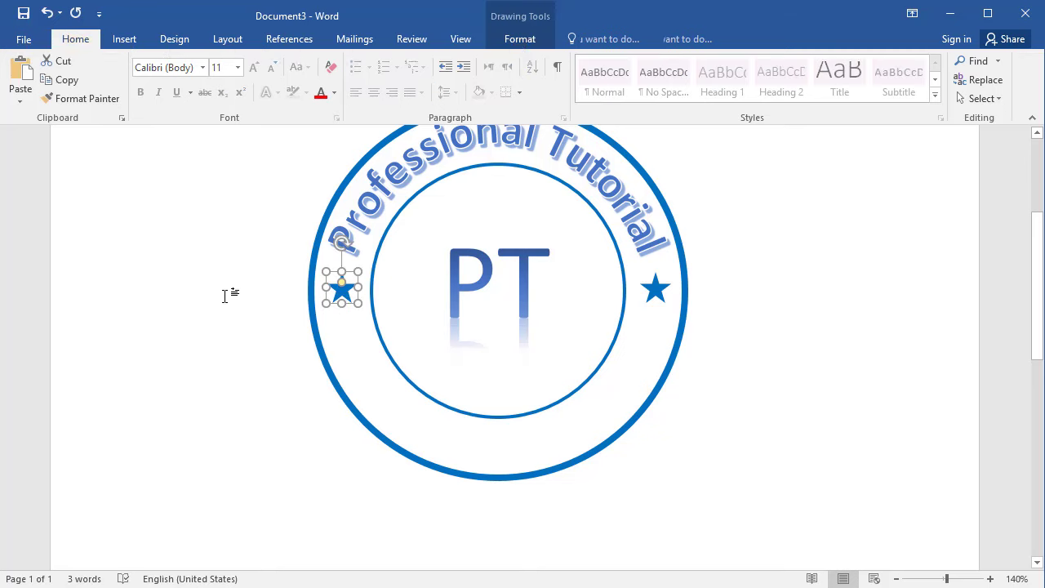
click(207, 278)
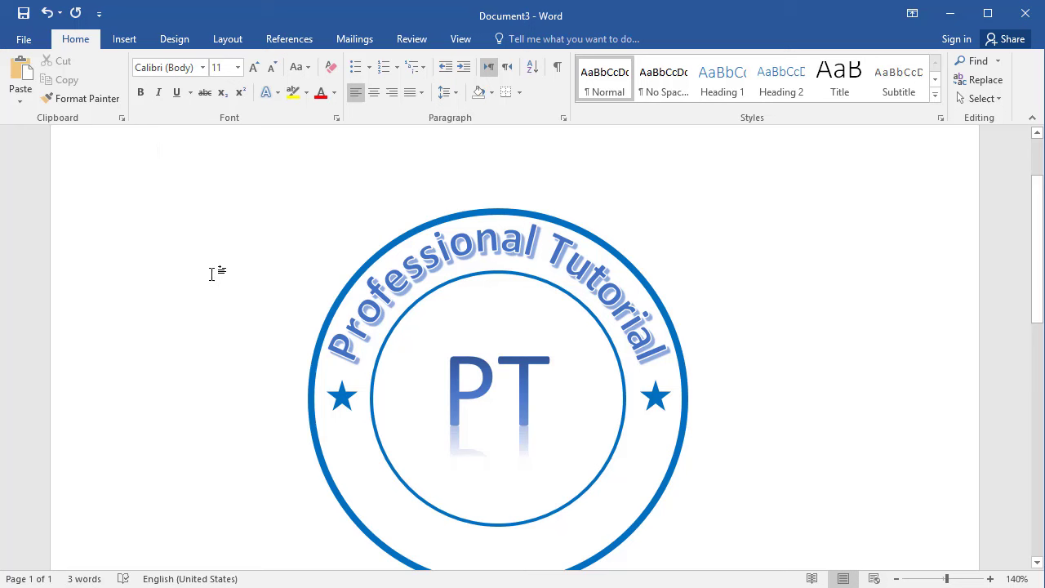
text(Free Online Tutorial Wor)
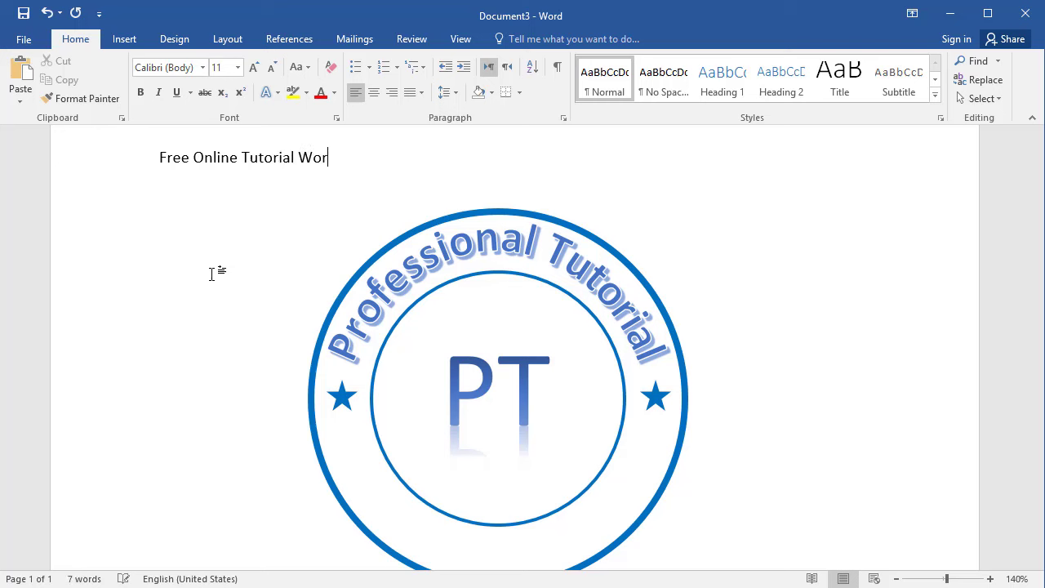
key(BackSpace)
key(BackSpace)
key(BackSpace)
text(de)
key(Delete)
text(W)
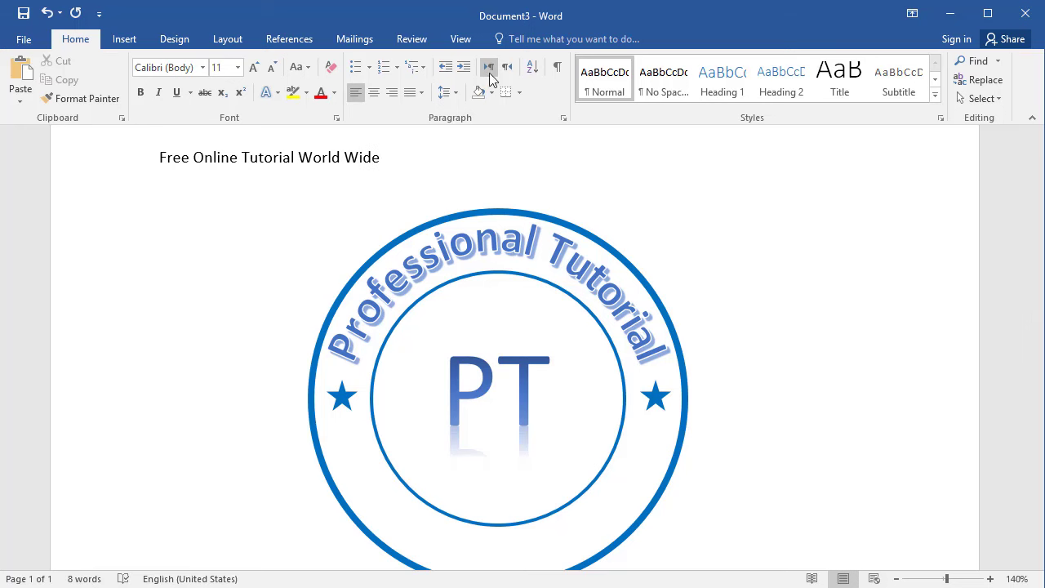
Convert the "Free Online Tutorial World Wide" text into WordArt using the light gray inner-shadow style
drag(397, 163, 157, 159)
drag(181, 159, 381, 158)
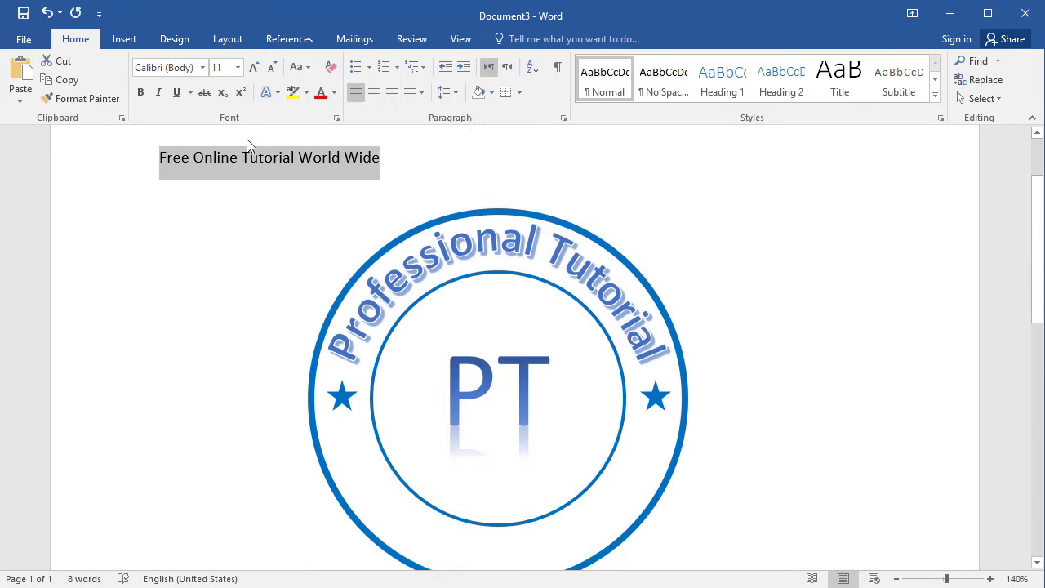
click(128, 40)
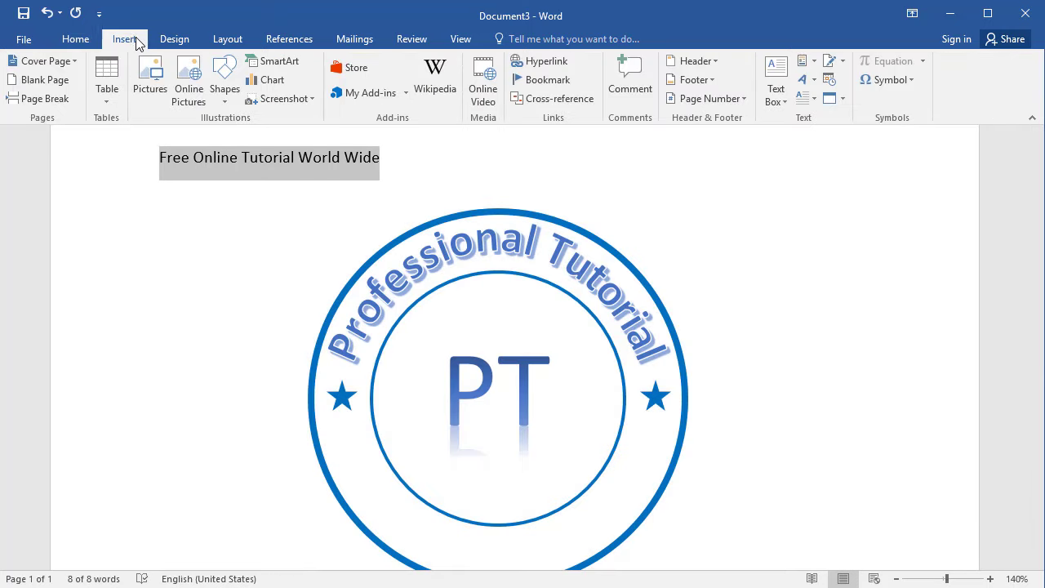
click(805, 79)
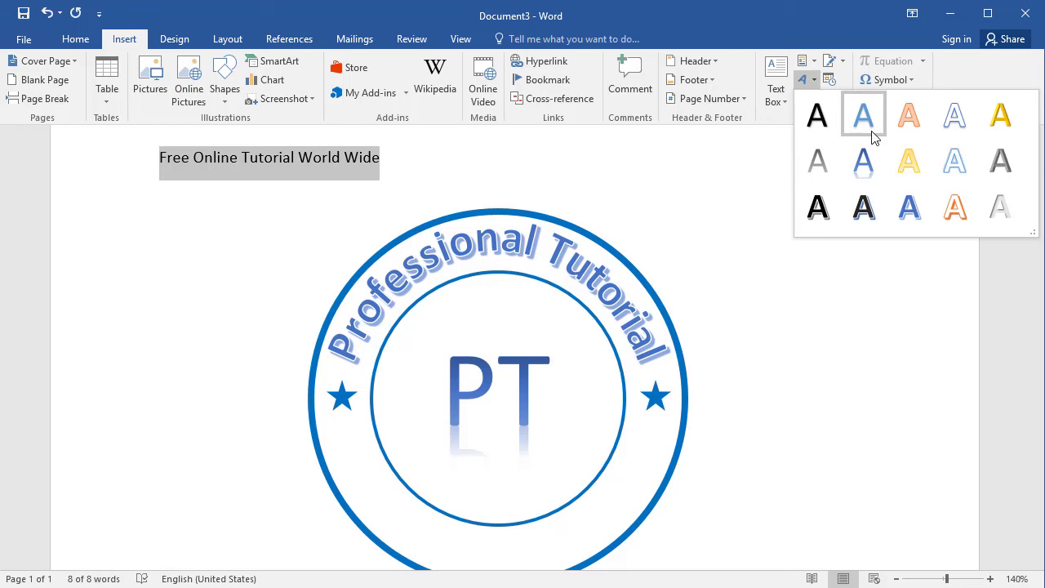
click(1001, 205)
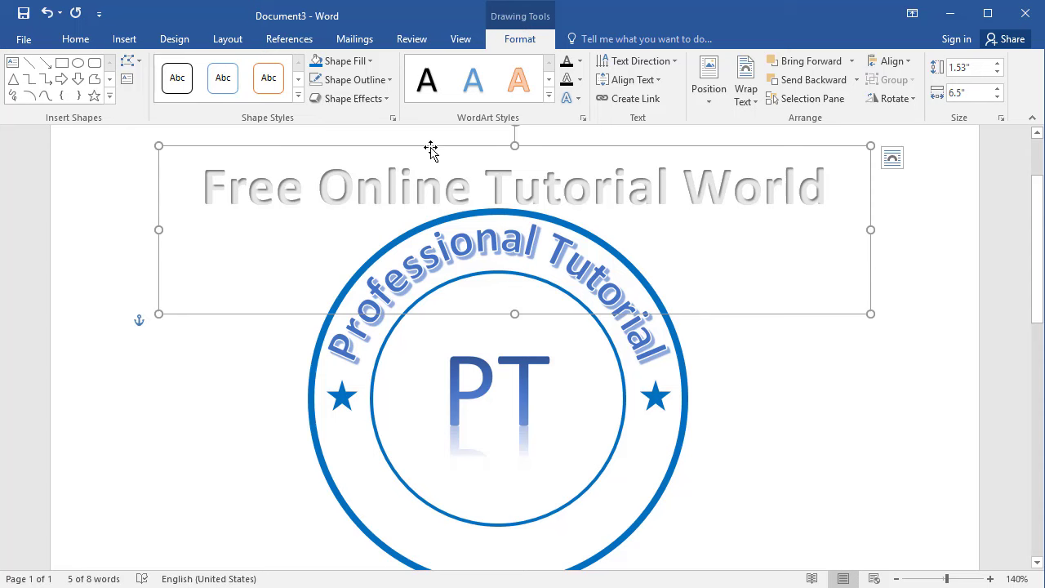
Curve the "Free Online Tutorial World Wide" WordArt along a downward arch with the second Follow Path transform
click(571, 99)
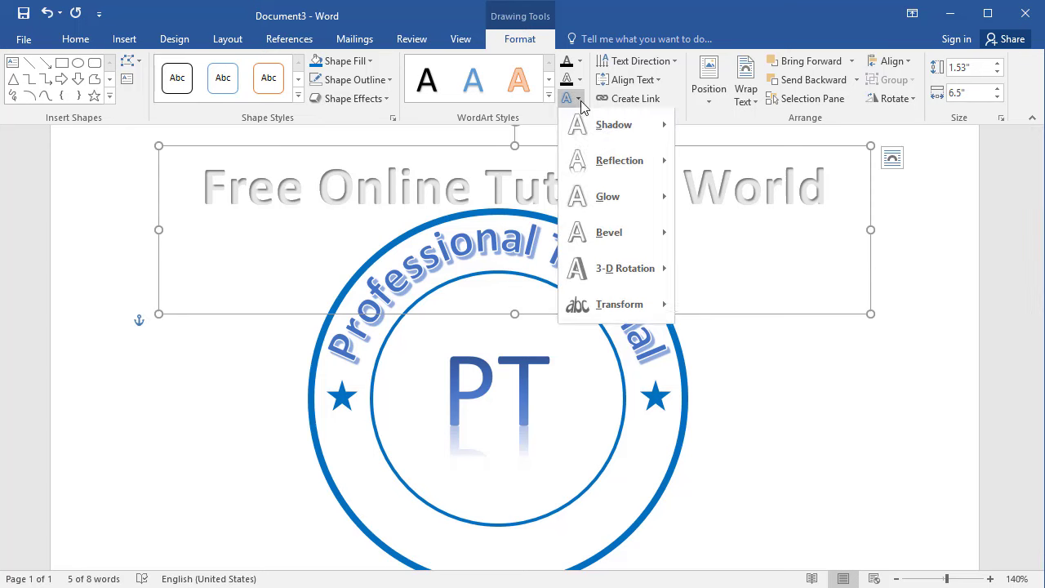
mouse_move(598, 319)
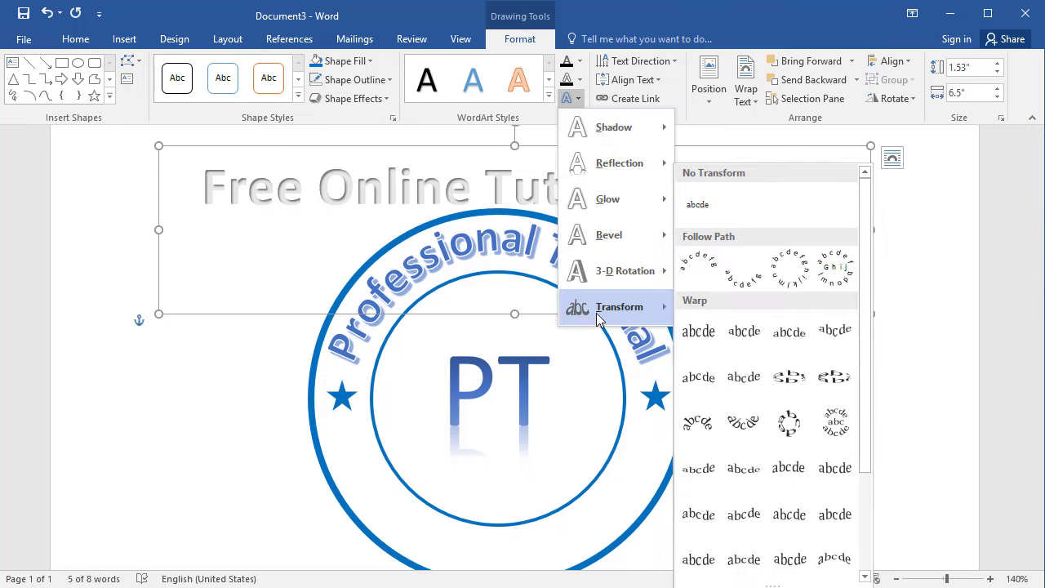
click(743, 272)
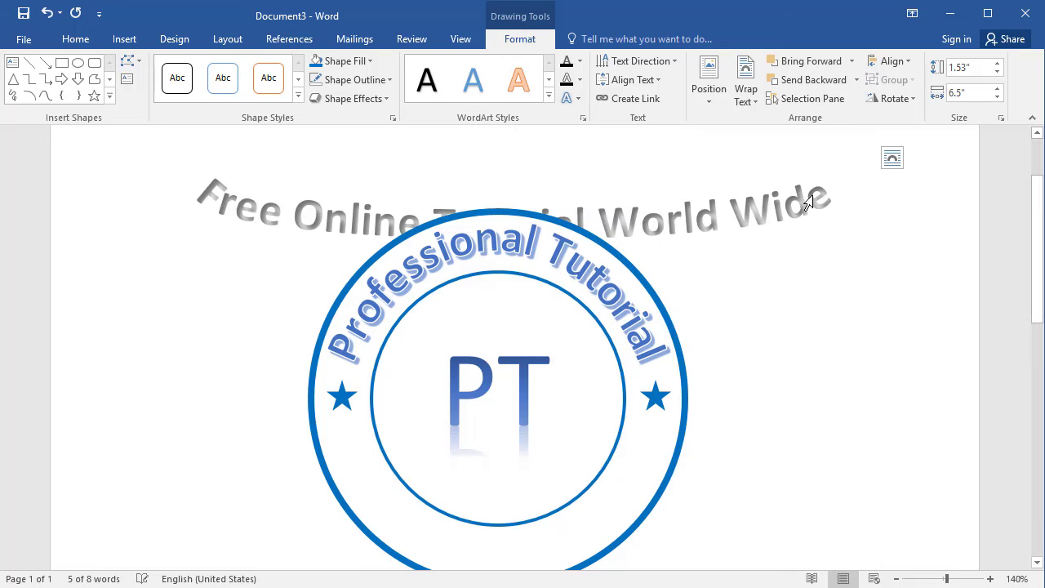
triple_click(748, 196)
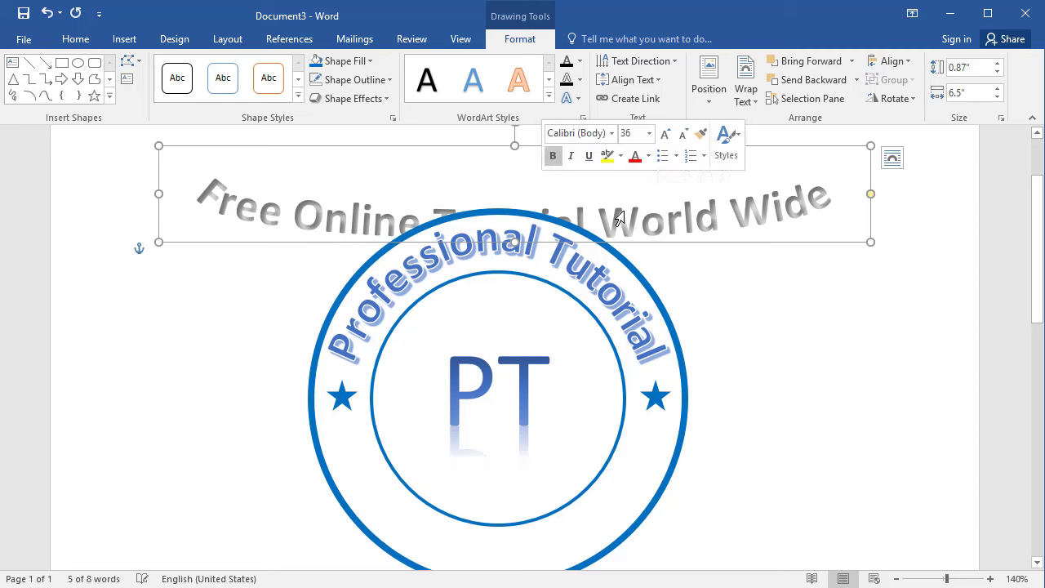
click(648, 134)
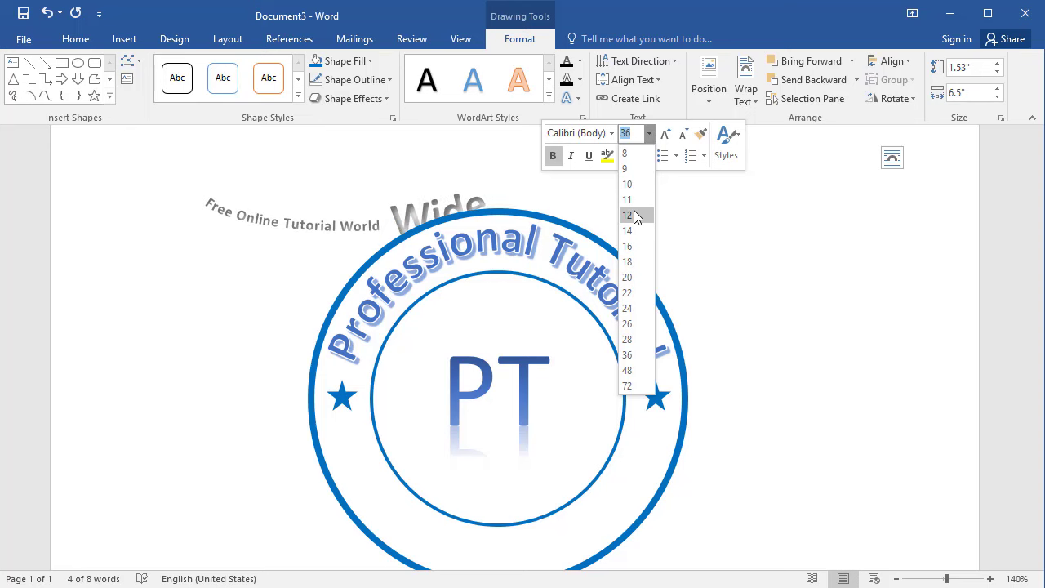
click(844, 211)
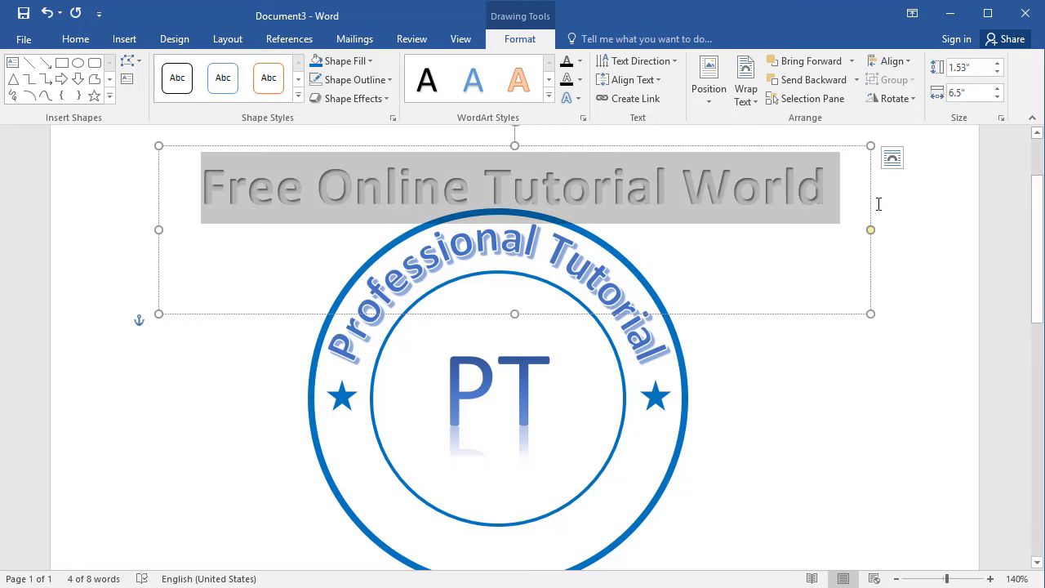
Move the words "Free Online Tutorial World" behind "Wide" within the gray WordArt text
click(923, 233)
triple_click(793, 209)
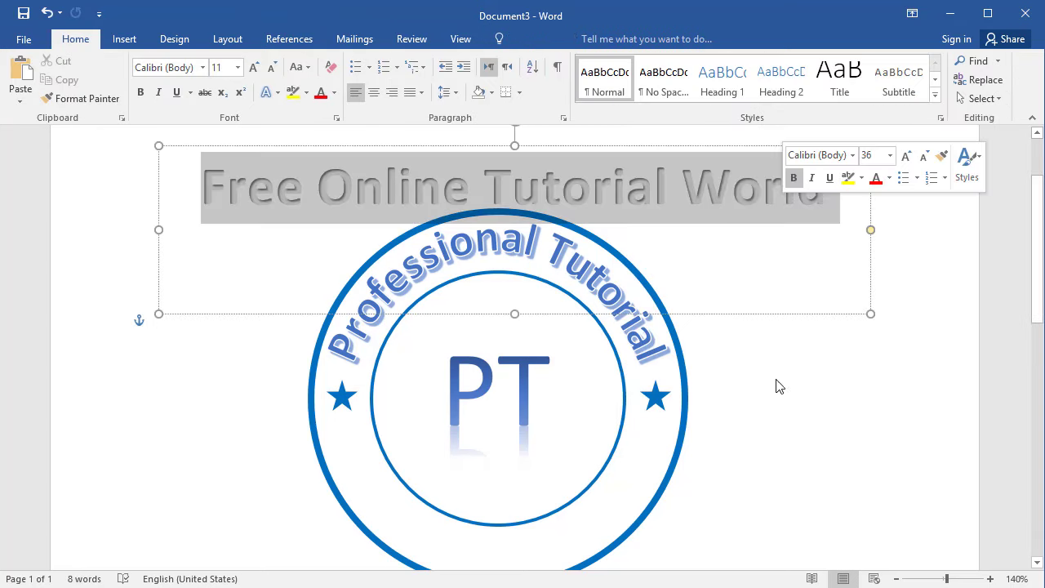
key(F2)
click(871, 266)
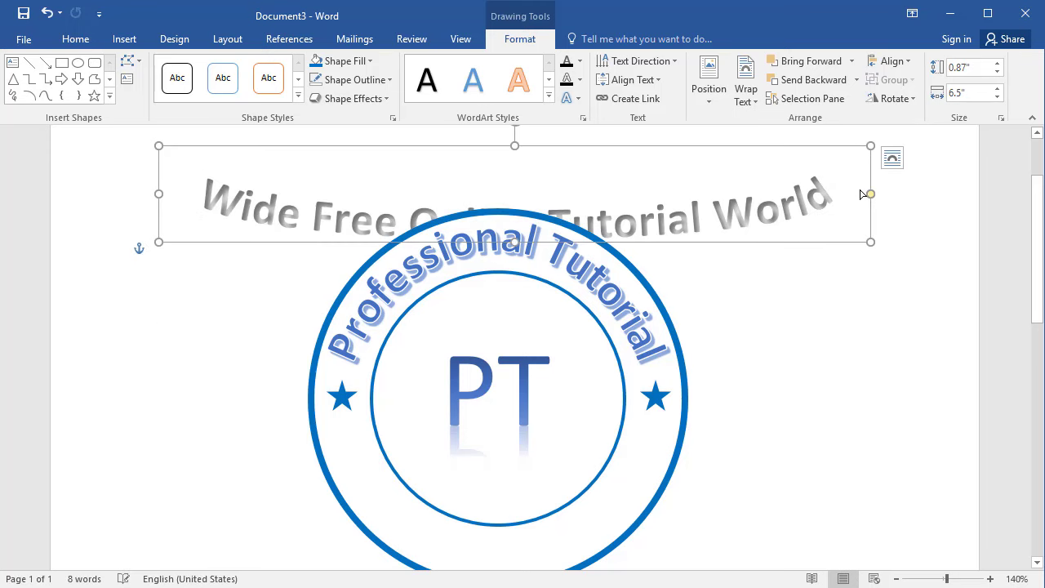
Move the gray "Wide Free Online Tutorial World" WordArt down over the lower part of the circles and bring it to the front
drag(827, 147, 809, 427)
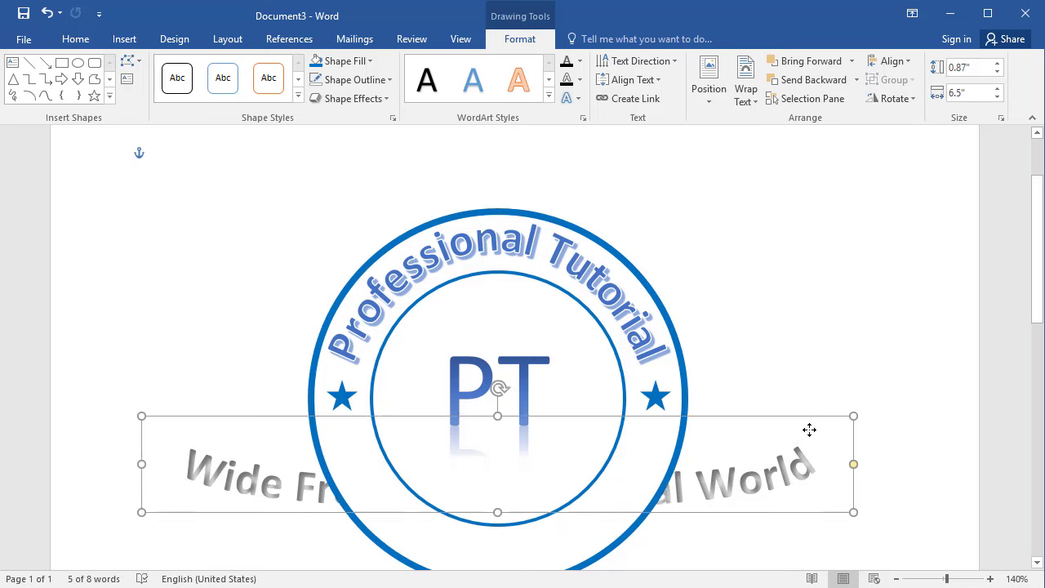
scroll(814, 403, down, 4)
right_click(768, 283)
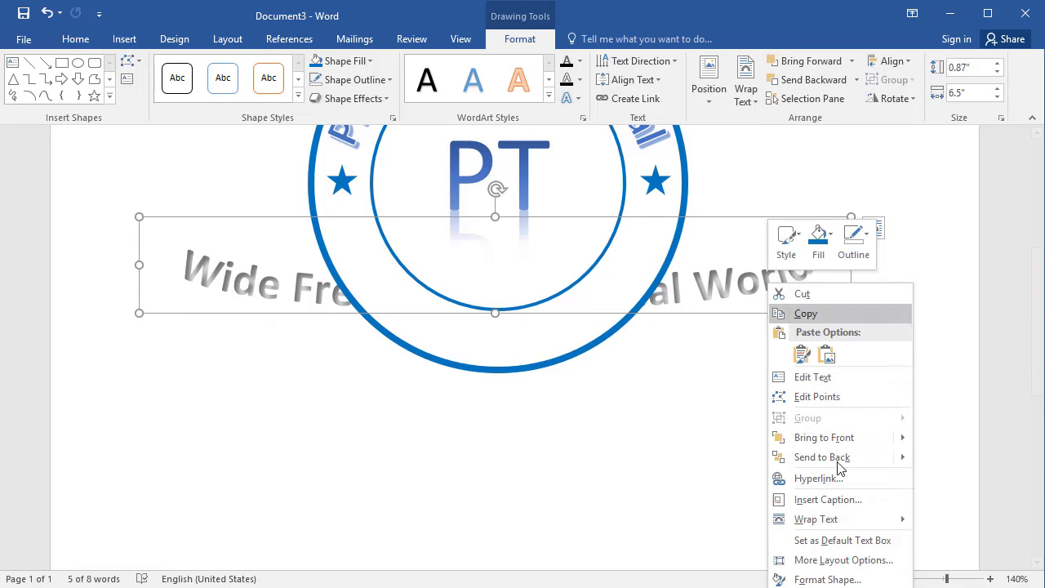
click(861, 437)
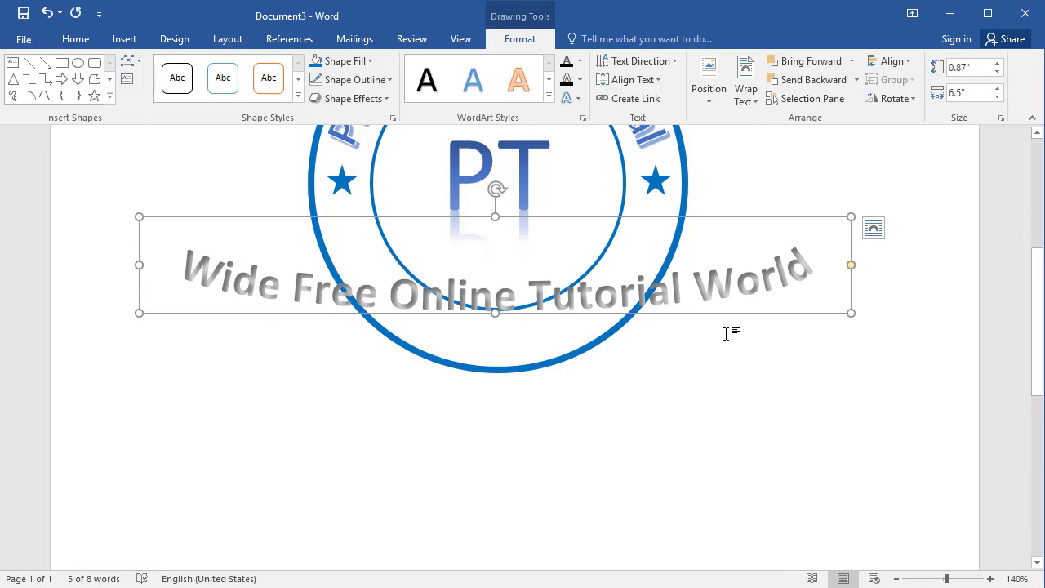
Resize the gray WordArt to about 3.37" wide and 2.72" high so its text forms a deep downward arch
drag(493, 314, 494, 343)
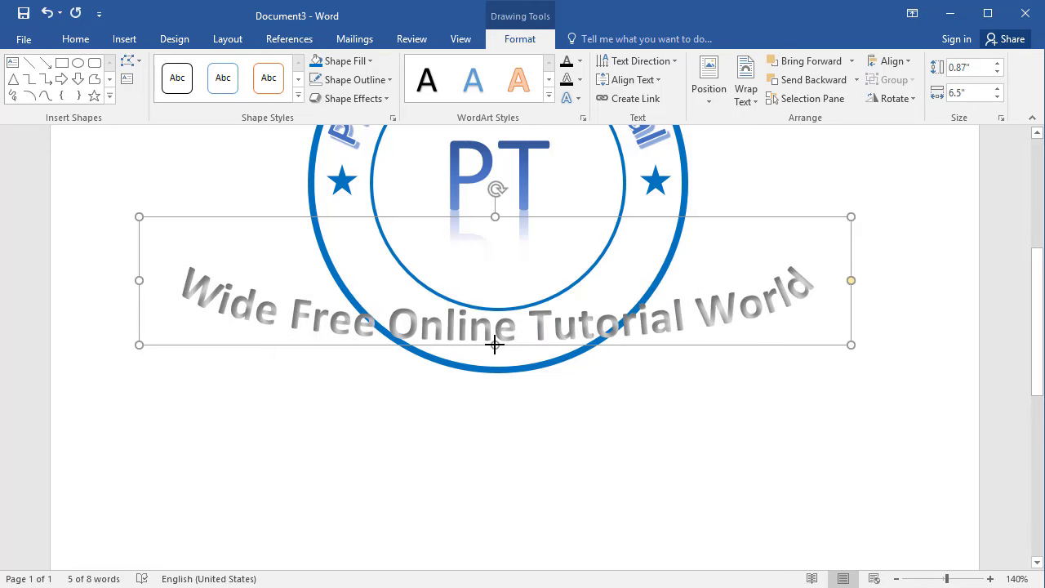
drag(139, 275, 481, 275)
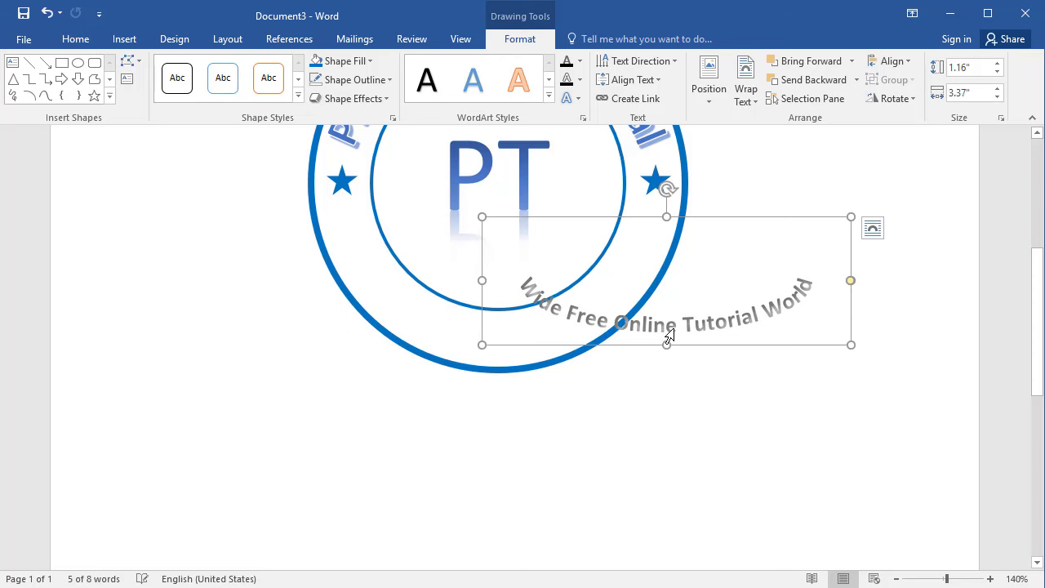
drag(667, 343, 655, 515)
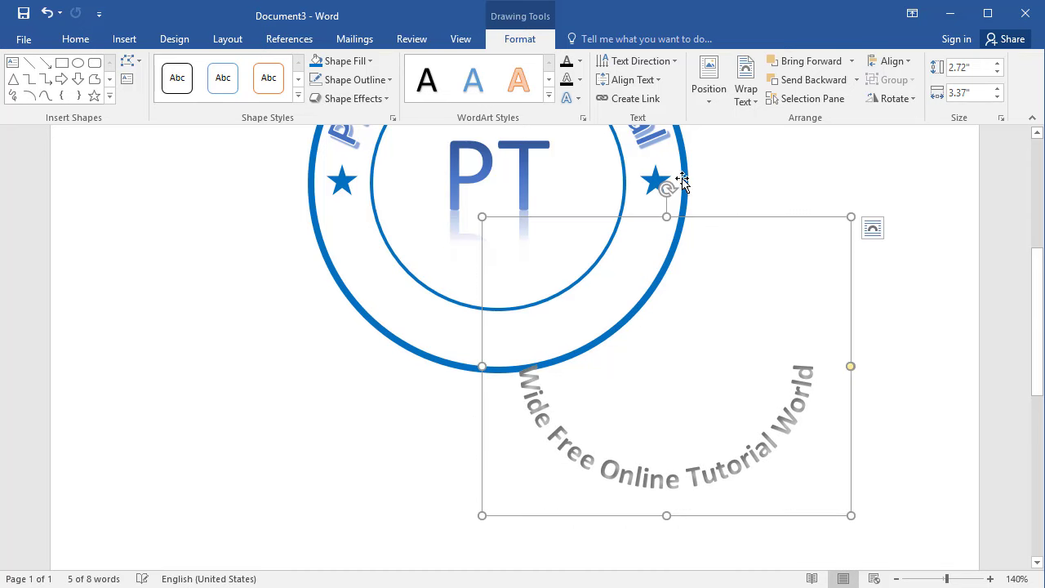
Fit the gray WordArt into the lower band between the two circles, widening it to about 3.69", and deselect it
drag(701, 213, 542, 131)
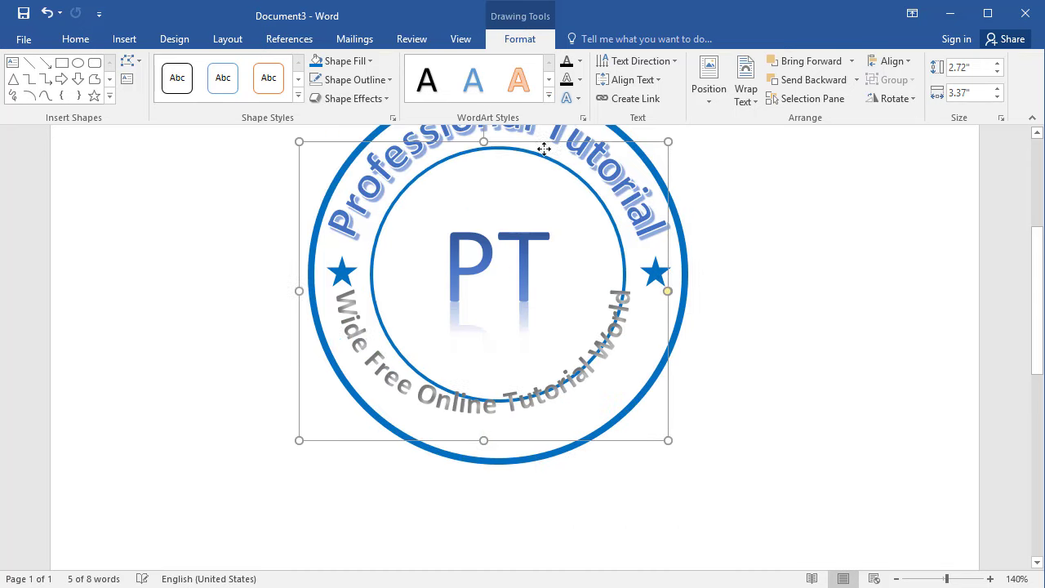
scroll(550, 299, up, 3)
scroll(550, 299, down, 3)
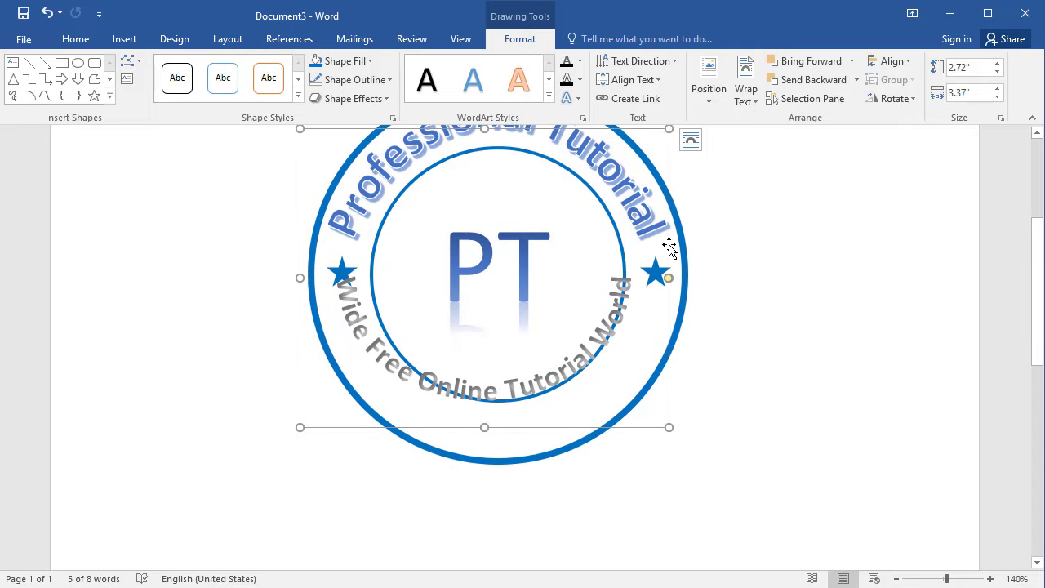
drag(673, 255, 696, 285)
drag(290, 312, 302, 310)
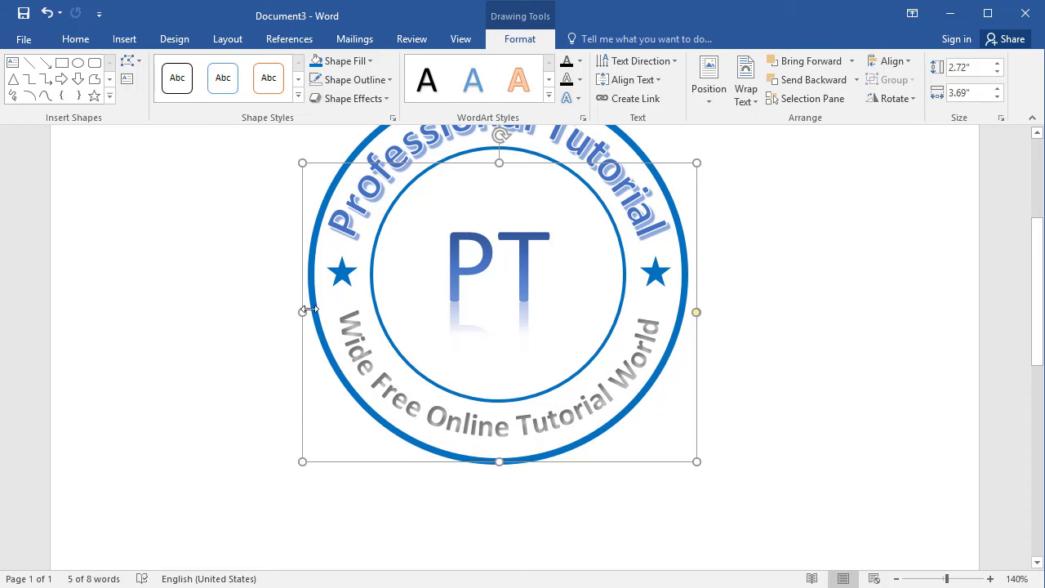
scroll(742, 380, up, 1)
click(821, 357)
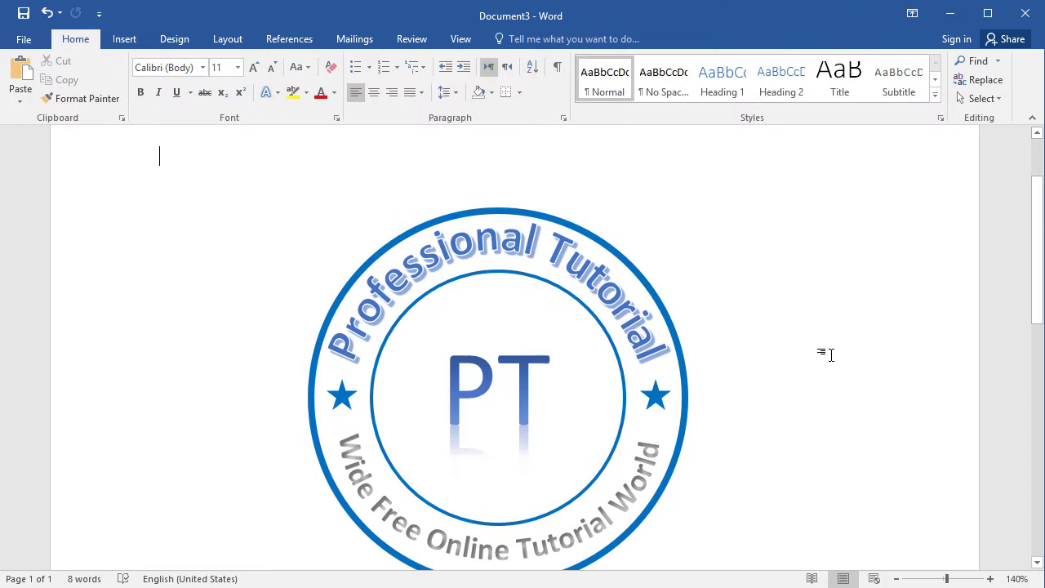
Zoom the document out to 110% and bring the whole round logo into view
scroll(830, 354, down, 1)
click(897, 579)
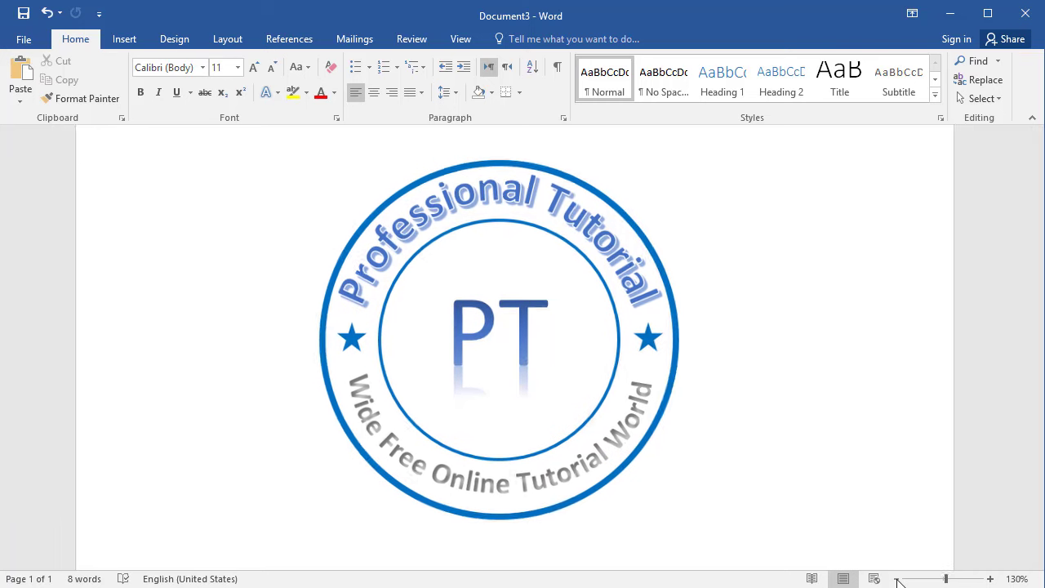
click(896, 578)
click(896, 579)
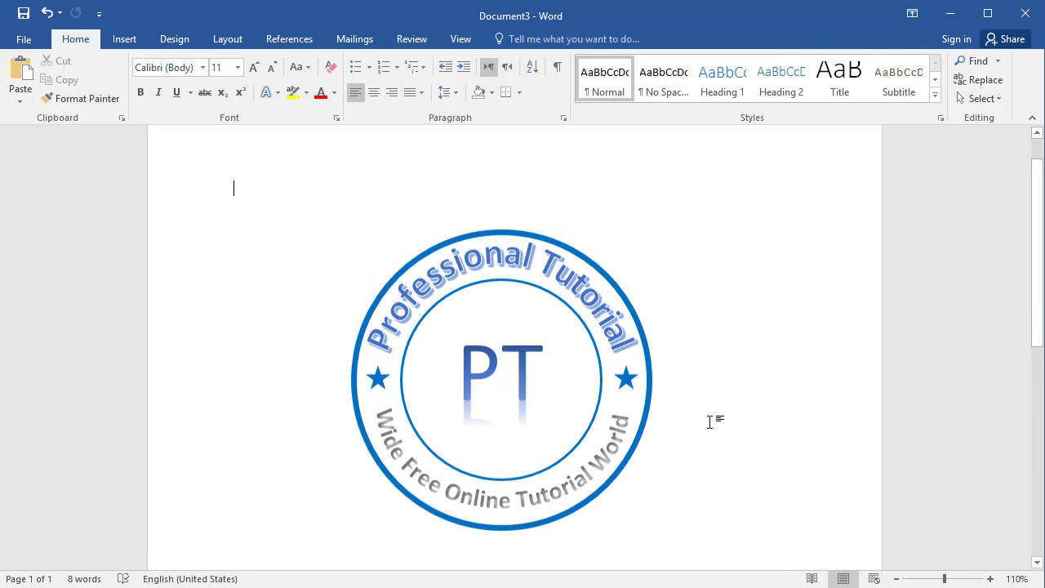
scroll(709, 421, down, 1)
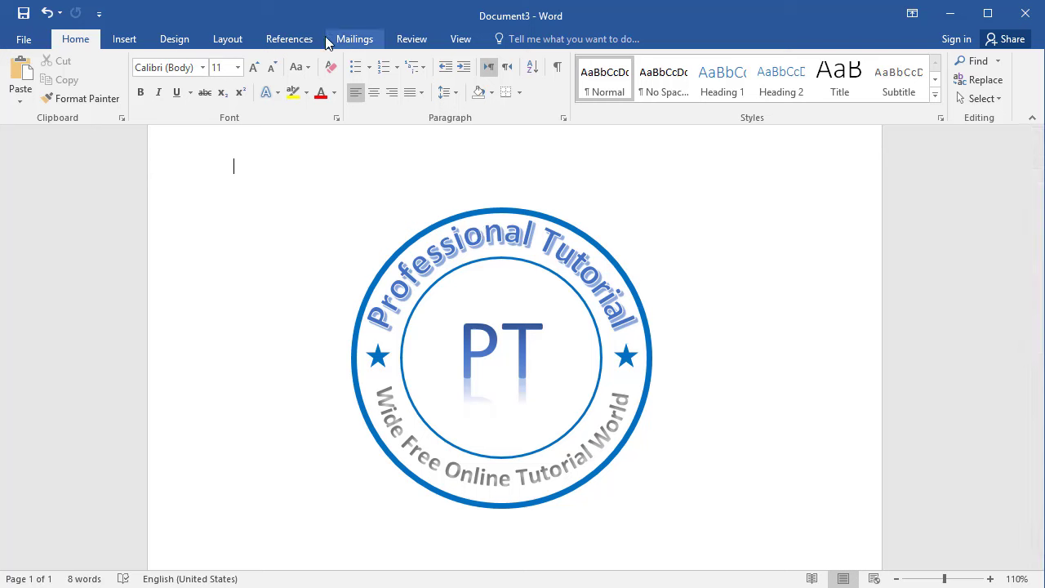
Try a small four-point star above the "PT" text inside the inner circle and delete it
click(129, 39)
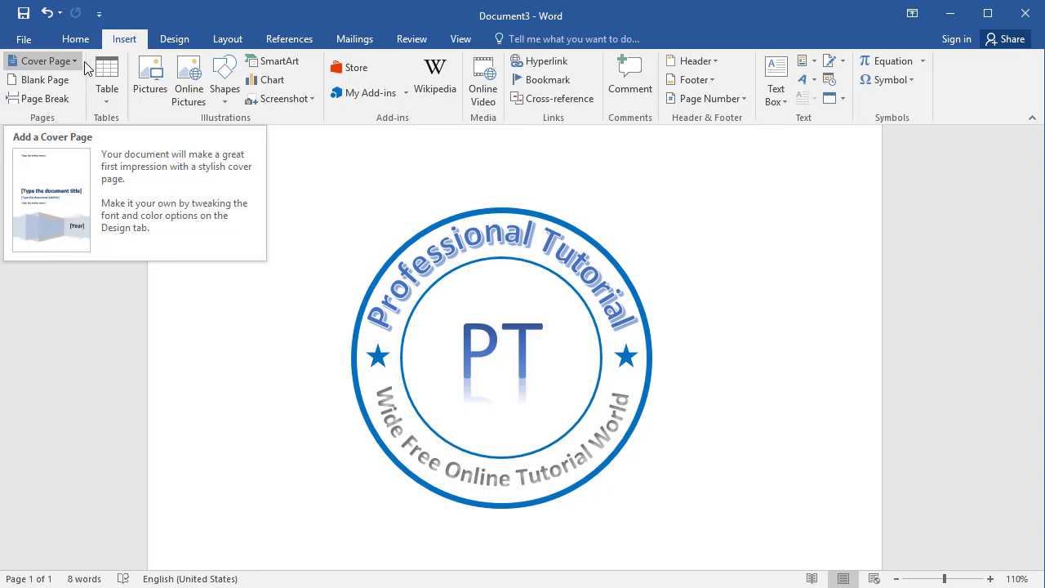
click(225, 101)
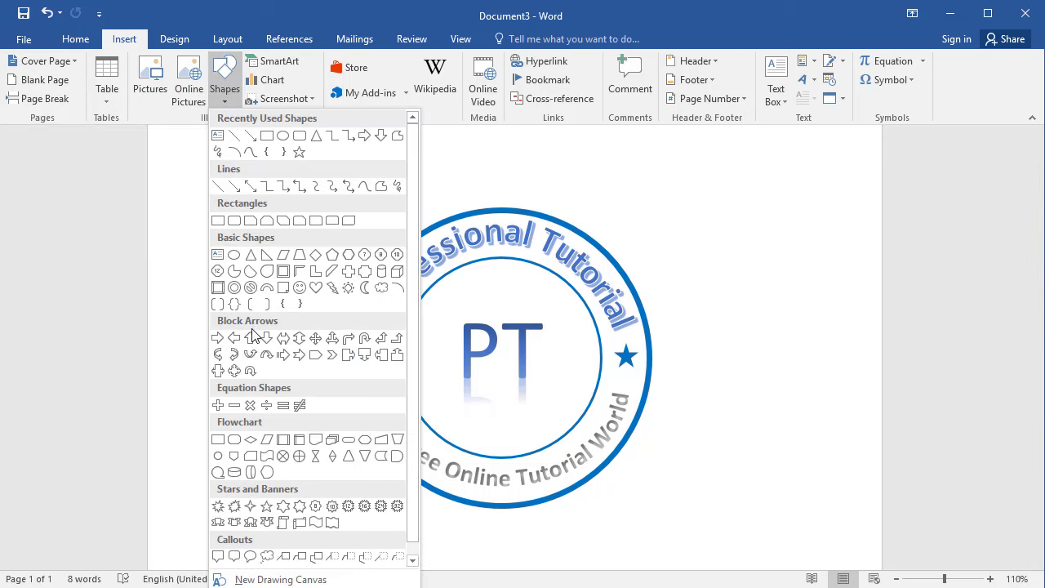
click(249, 508)
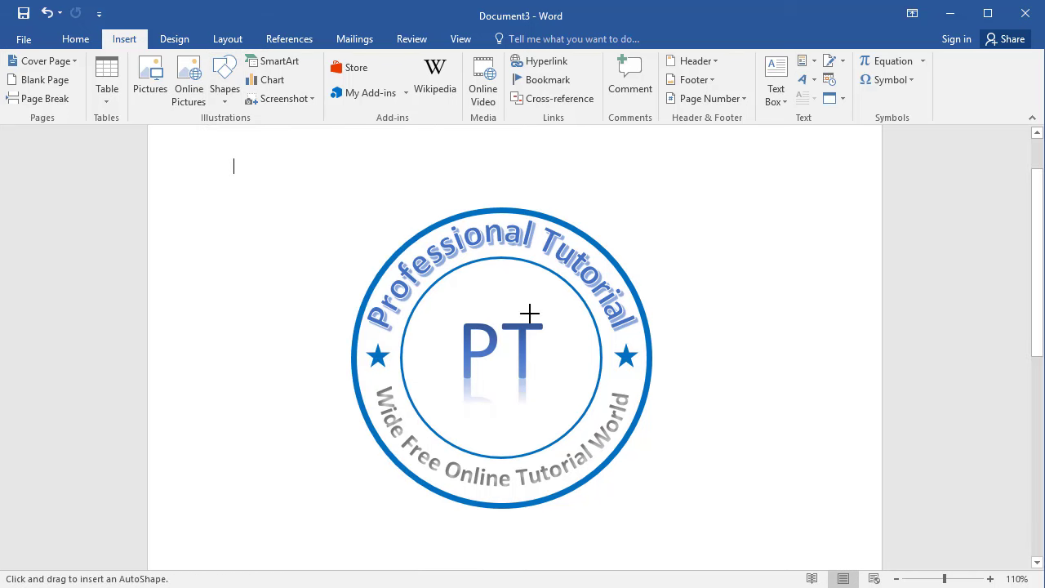
mouse_move(490, 283)
mouse_down()
mouse_move(524, 313)
mouse_move(494, 287)
mouse_up()
click(890, 323)
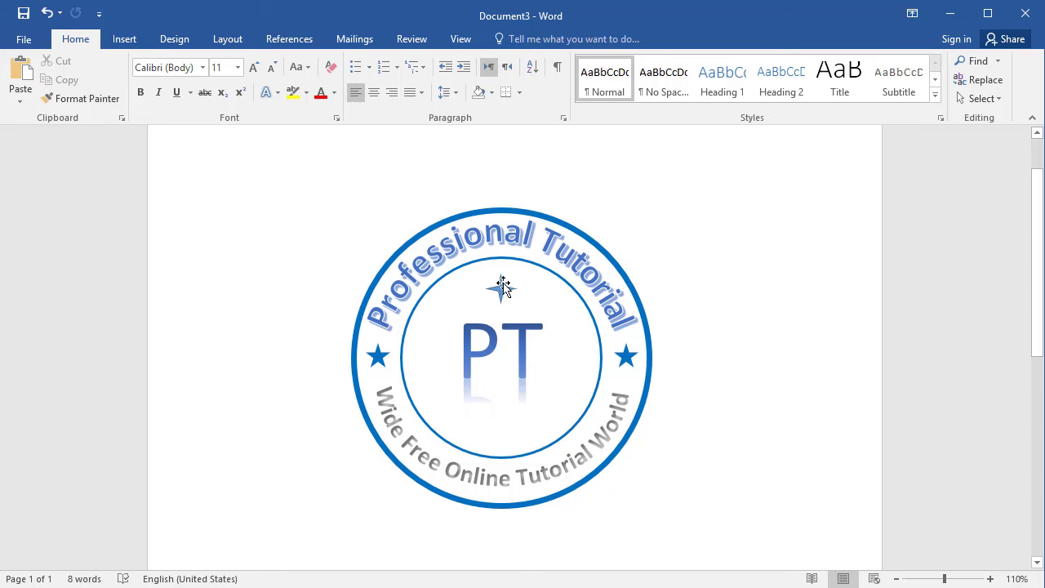
click(501, 288)
key(Delete)
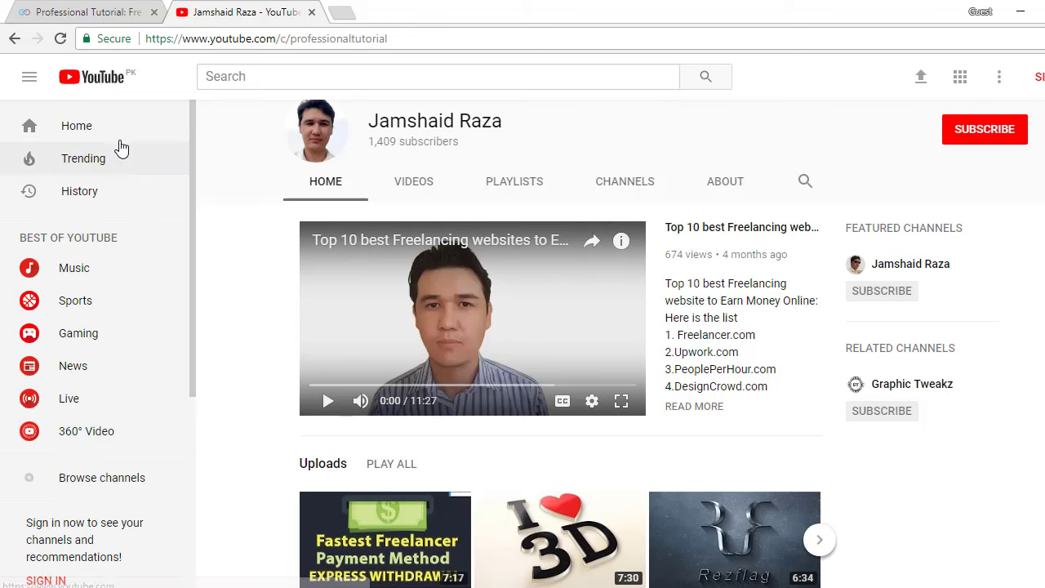
Switch to the Professional Tutorial website in the browser and look through its list of articles
click(113, 8)
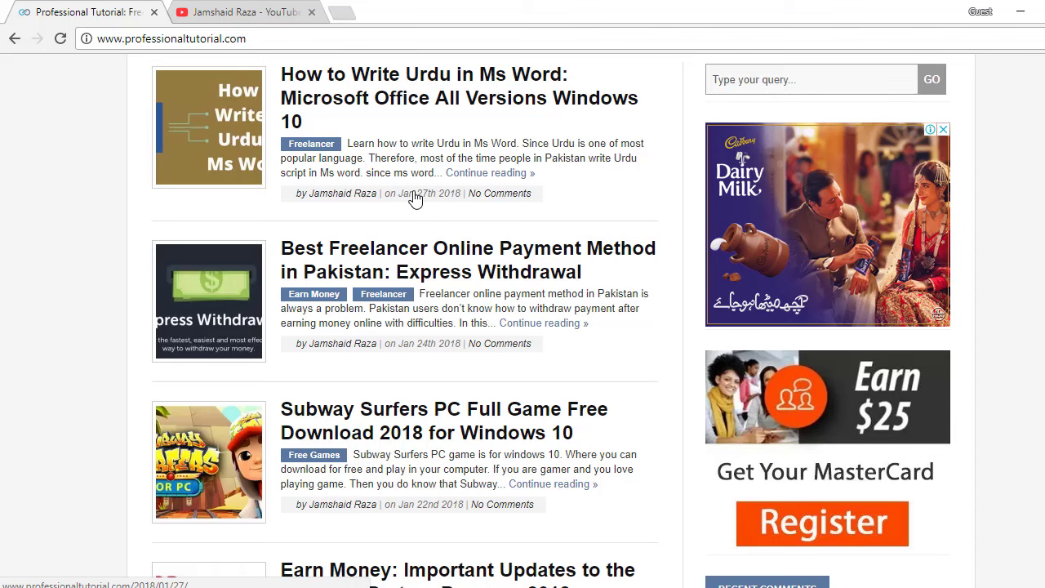
scroll(415, 198, down, 3)
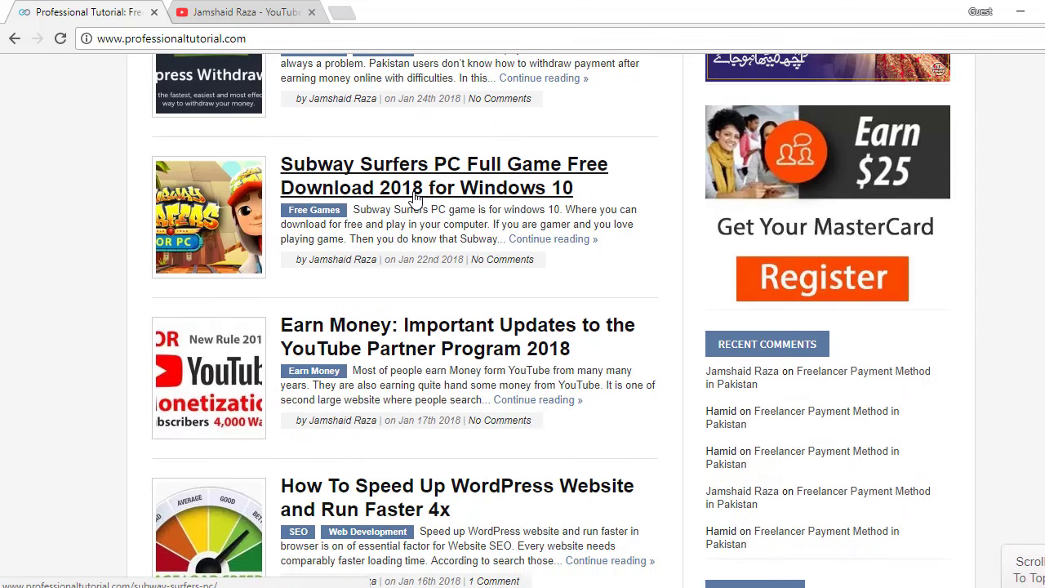